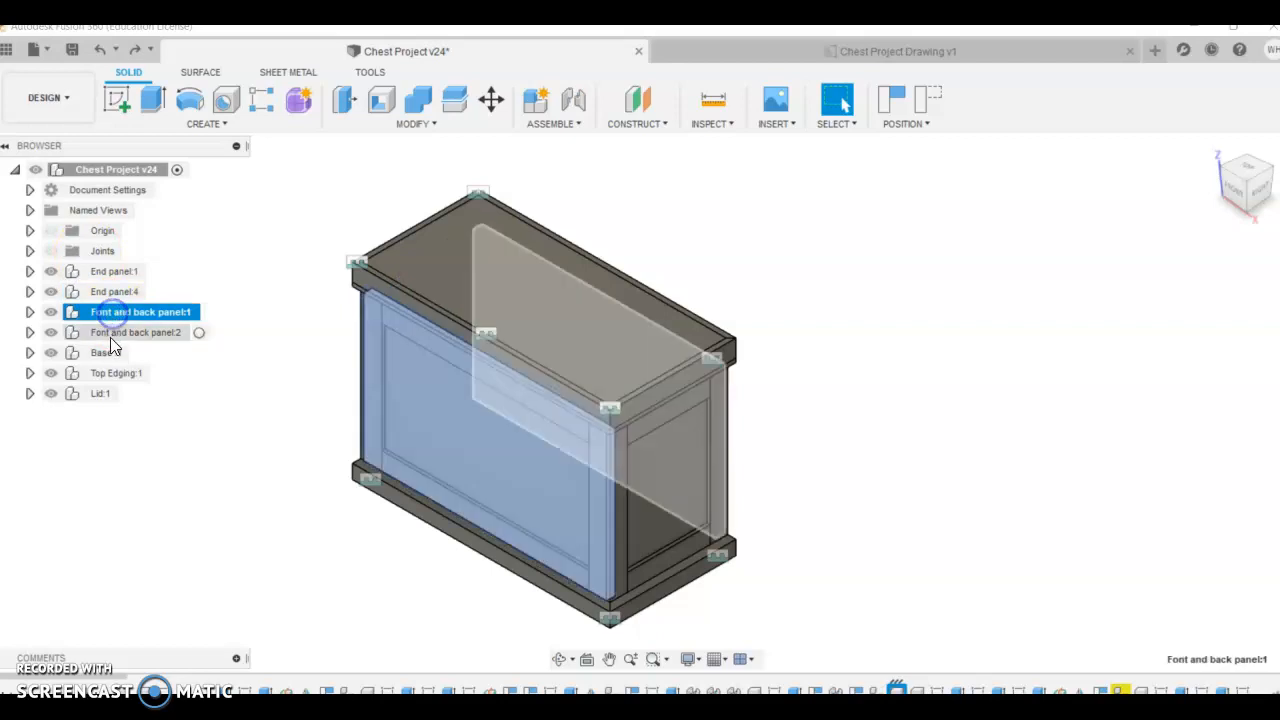
- Highlight the Base, Top Edging and Lid components one at a time to identify each part of the chest
left_click(106, 352)
left_click(110, 373)
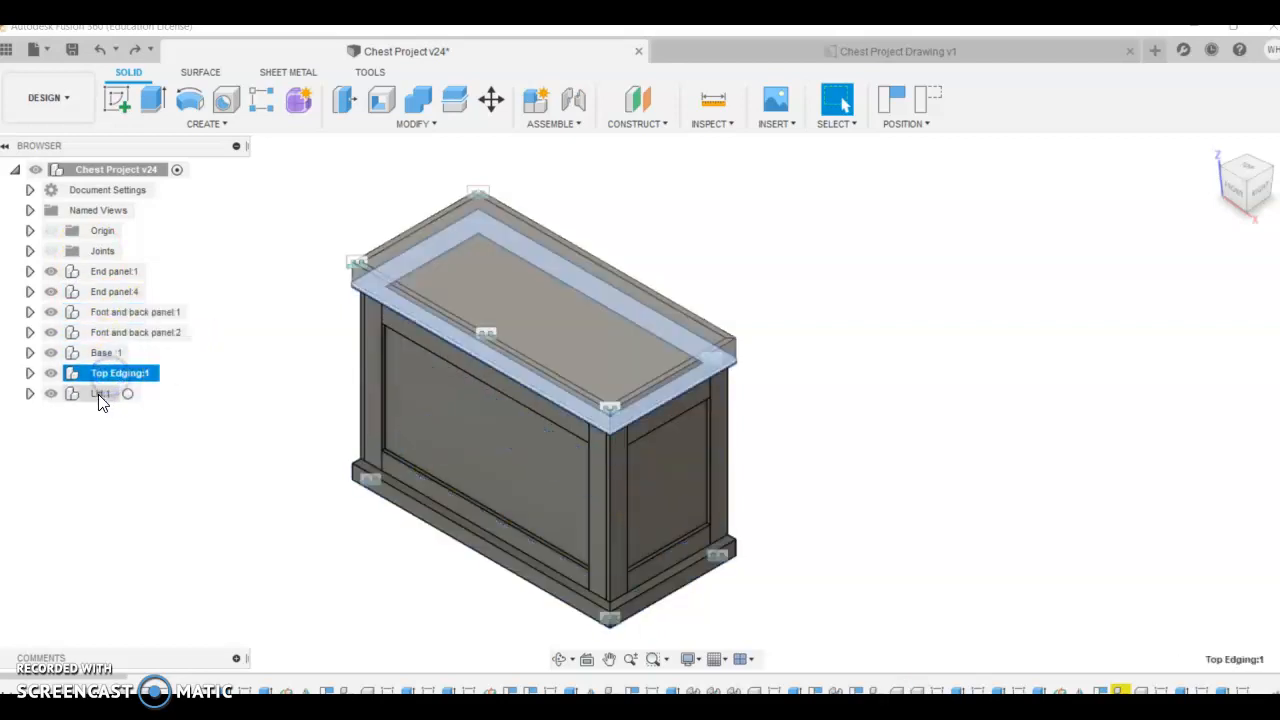
left_click(98, 394)
left_click(138, 465)
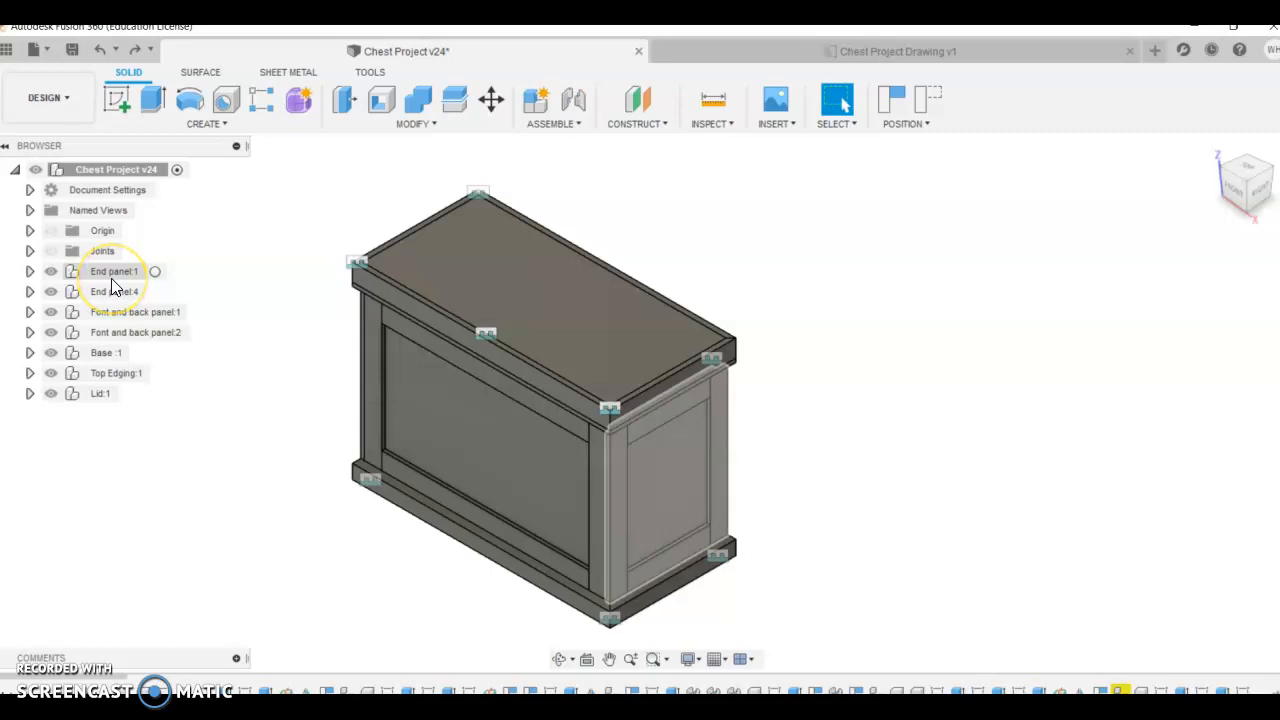
- Switch the chest model to the Animation workspace
left_click(84, 110)
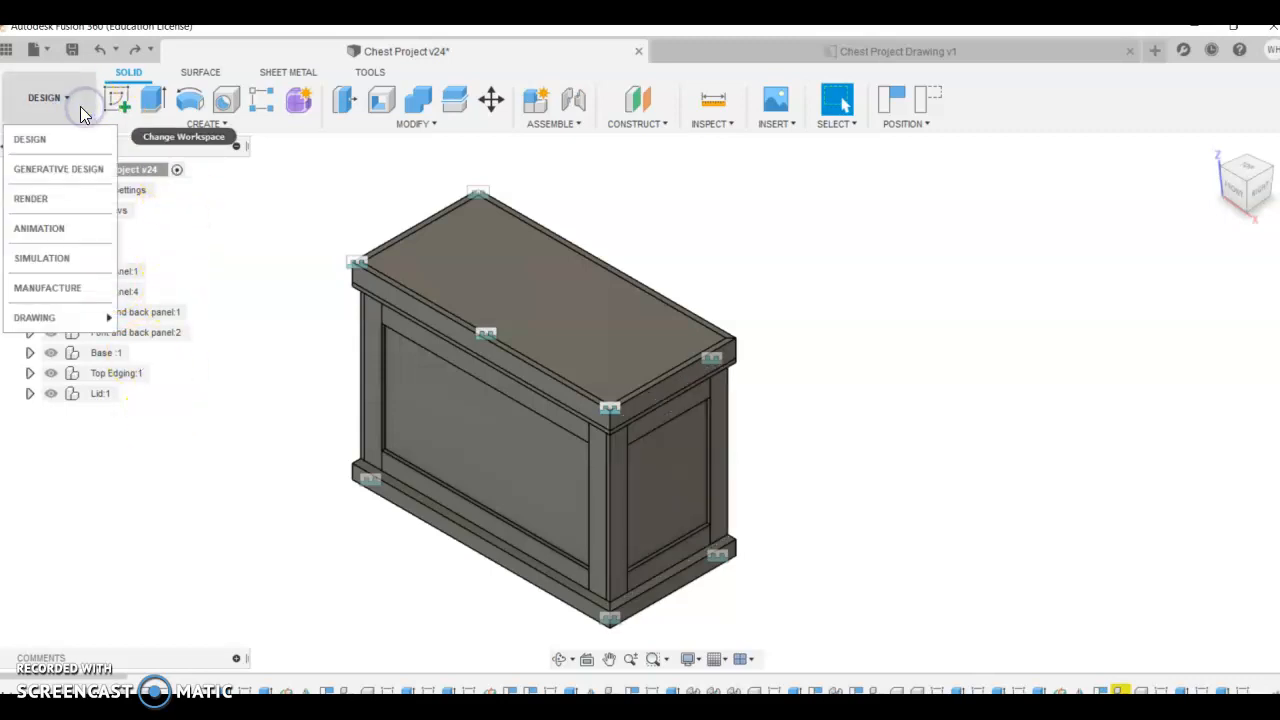
left_click(64, 230)
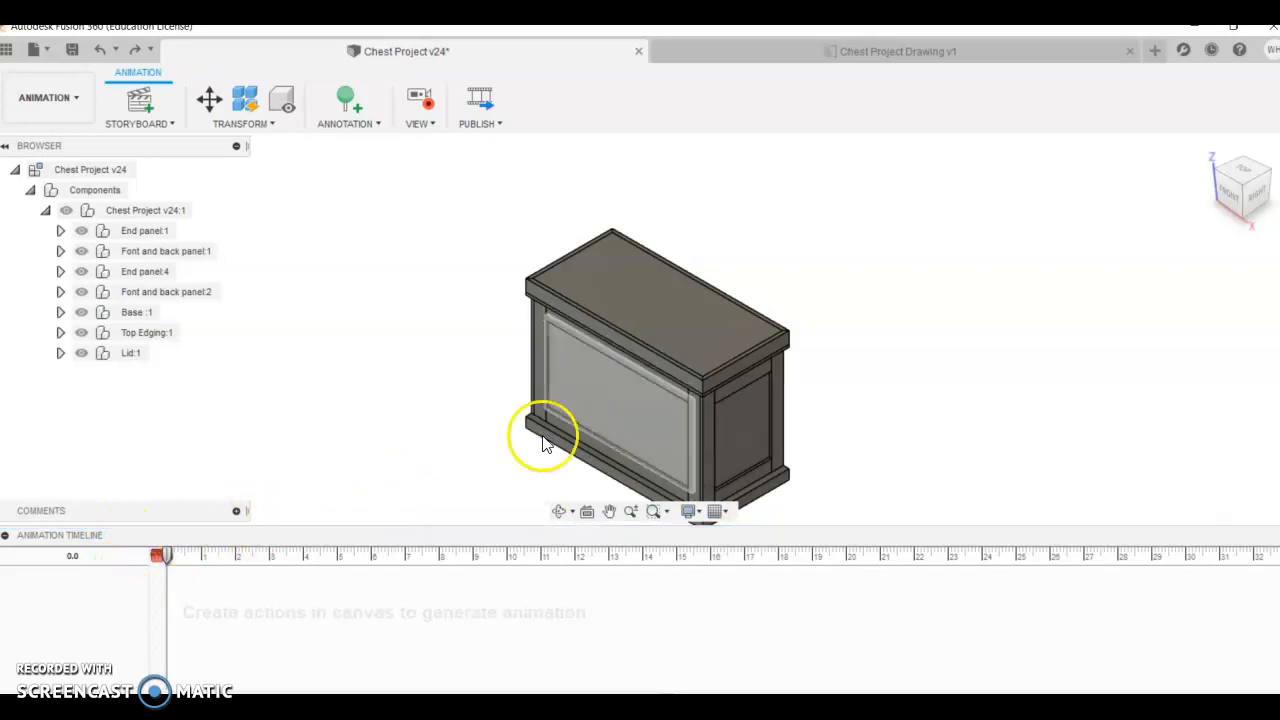
left_click_drag(166, 558, 241, 556)
scroll(605, 385, "down", 2)
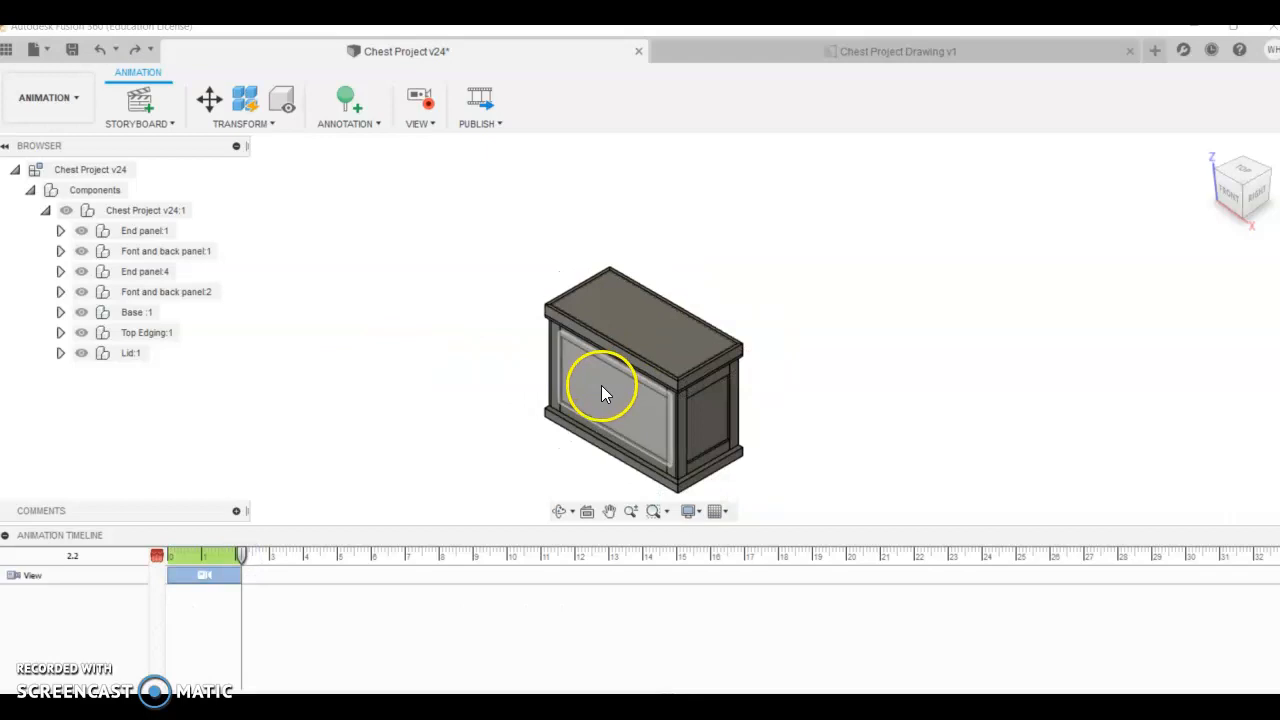
right_click(228, 574)
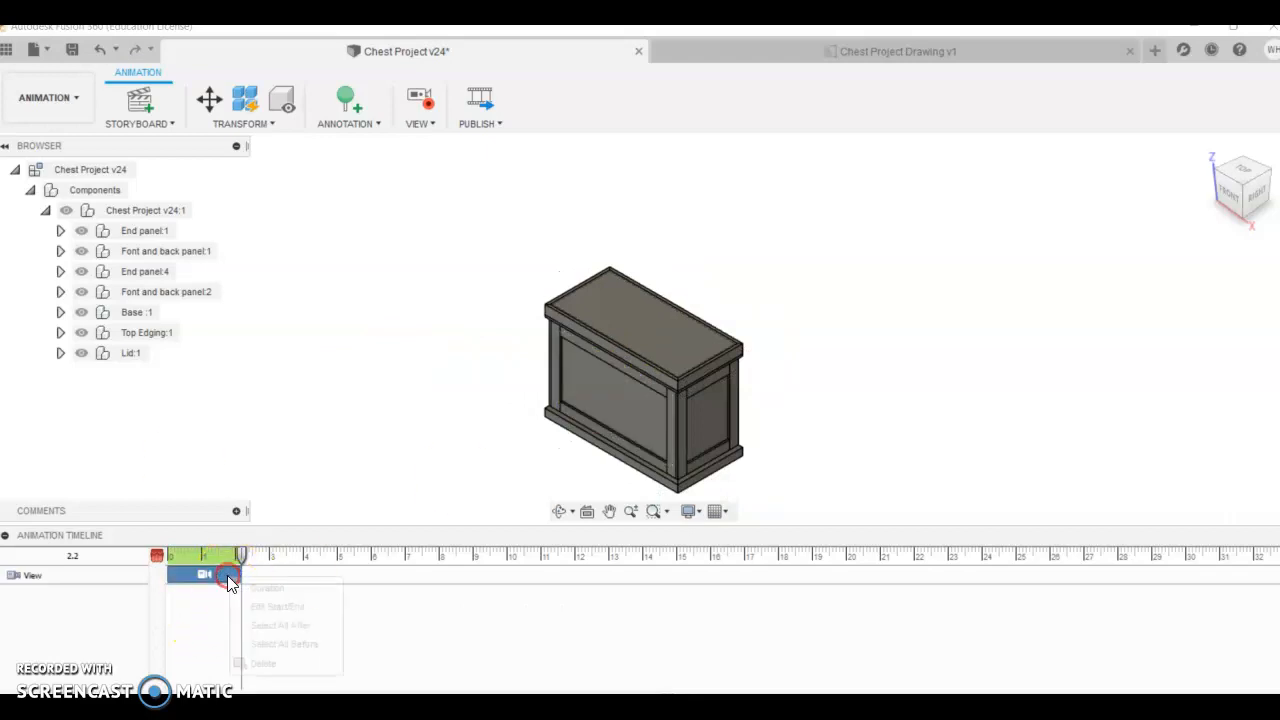
left_click(262, 665)
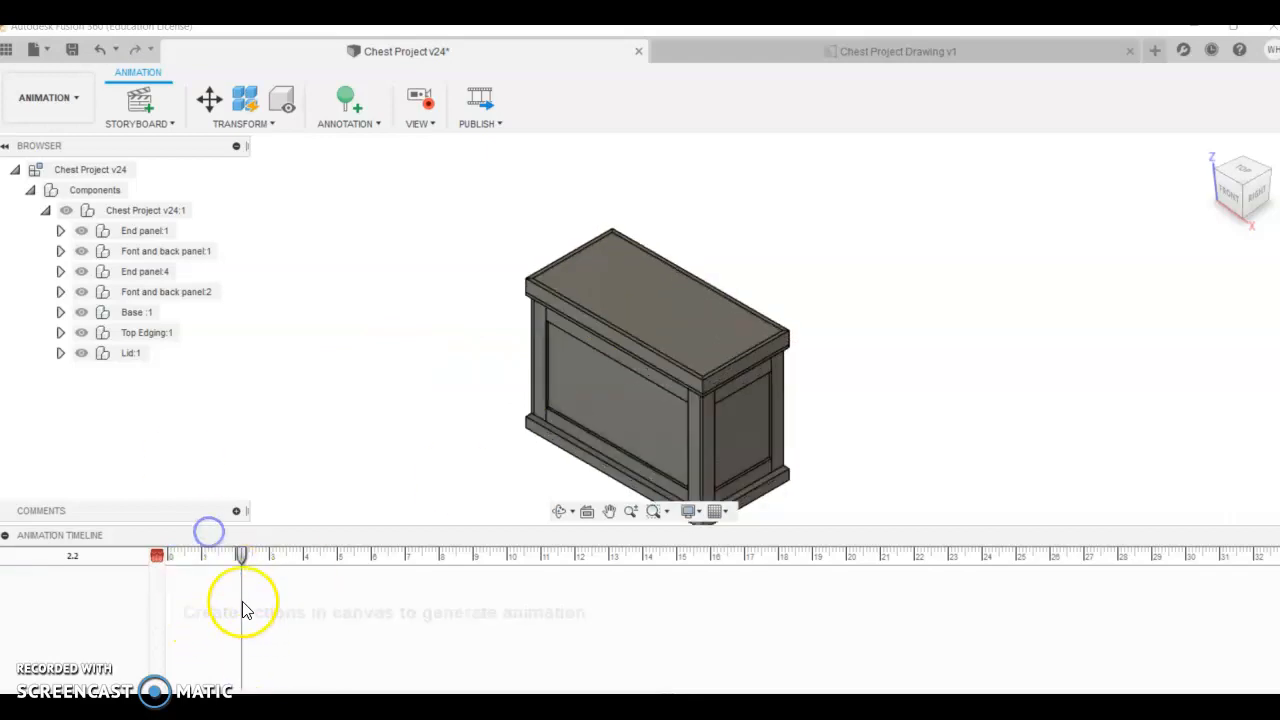
- Place the playhead in the zone before 0 seconds and set a zoomed-out starting view of the chest with free space around it
left_click_drag(240, 562, 157, 580)
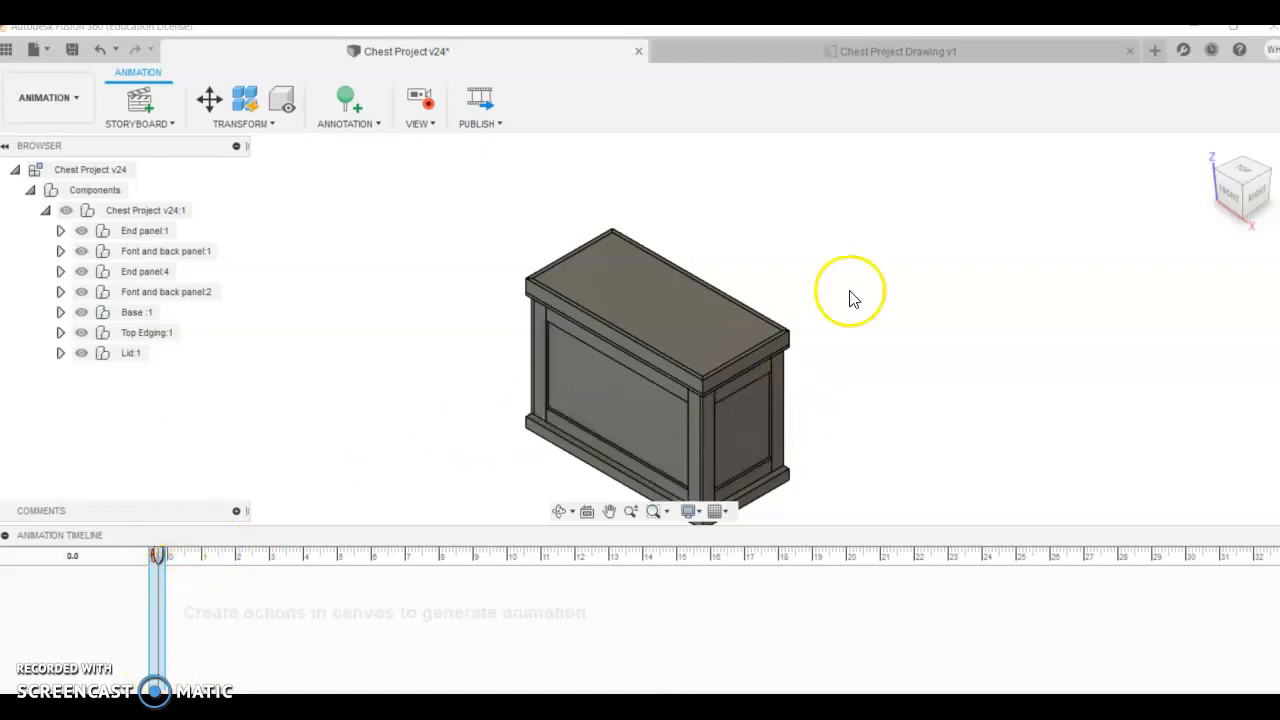
scroll(990, 365, "down", 2)
scroll(914, 426, "up", 5)
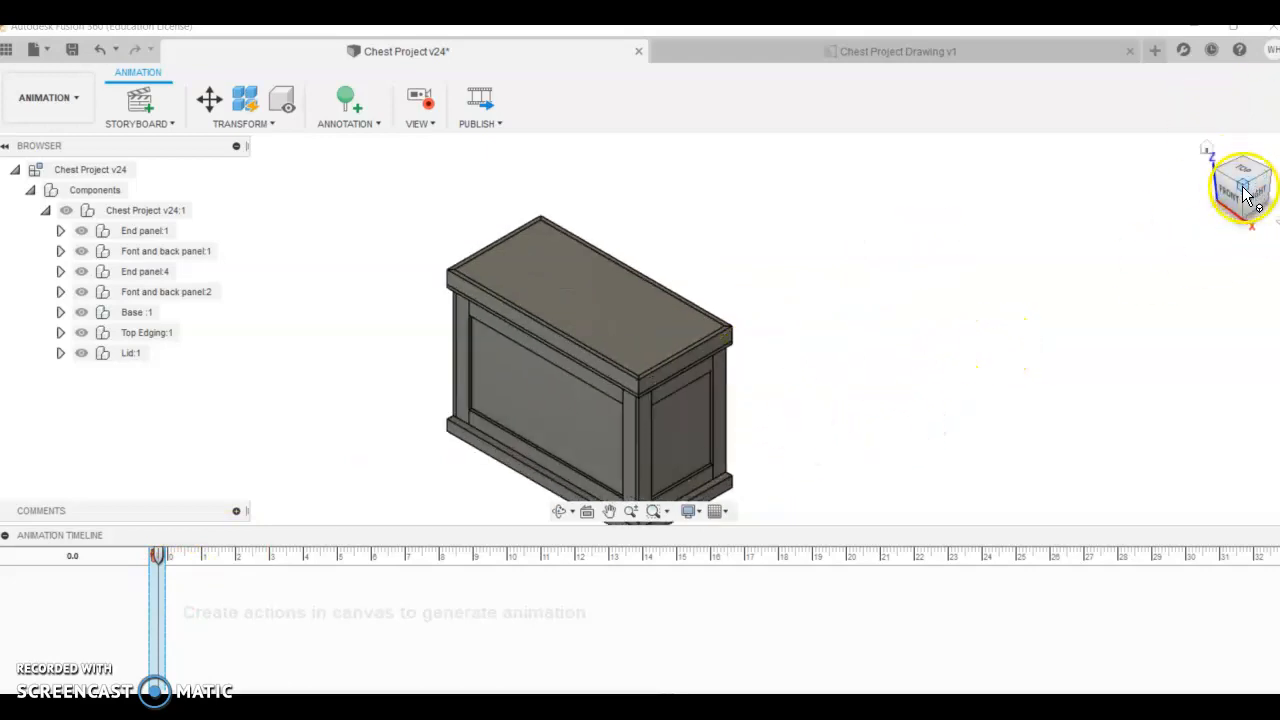
scroll(700, 388, "down", 3)
scroll(575, 360, "up", 3)
scroll(780, 418, "down", 1)
scroll(780, 425, "down", 1)
scroll(900, 440, "down", 1)
scroll(798, 372, "down", 1)
scroll(798, 370, "up", 3)
scroll(870, 425, "down", 2)
scroll(942, 470, "down", 2)
middle_click_drag(971, 409, 825, 360)
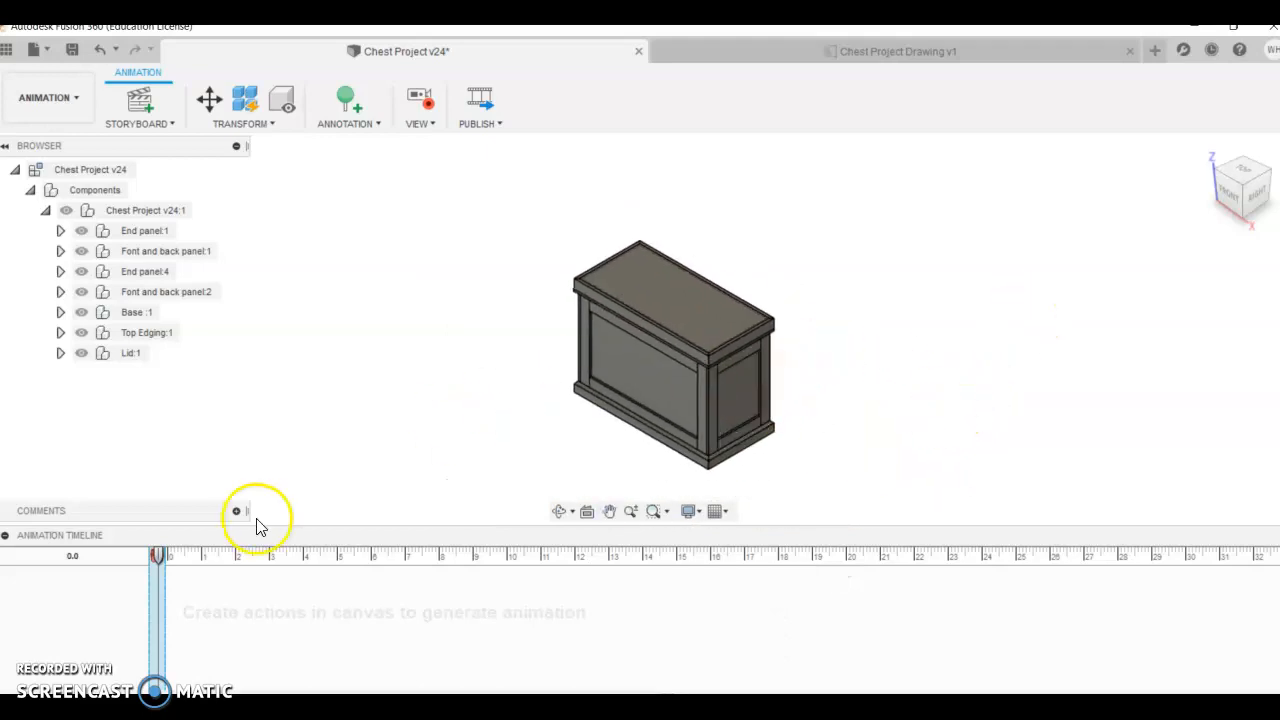
- Set the playhead to 3.0 seconds and animate the Lid moving 700 mm upward along Z
left_click_drag(159, 557, 272, 567)
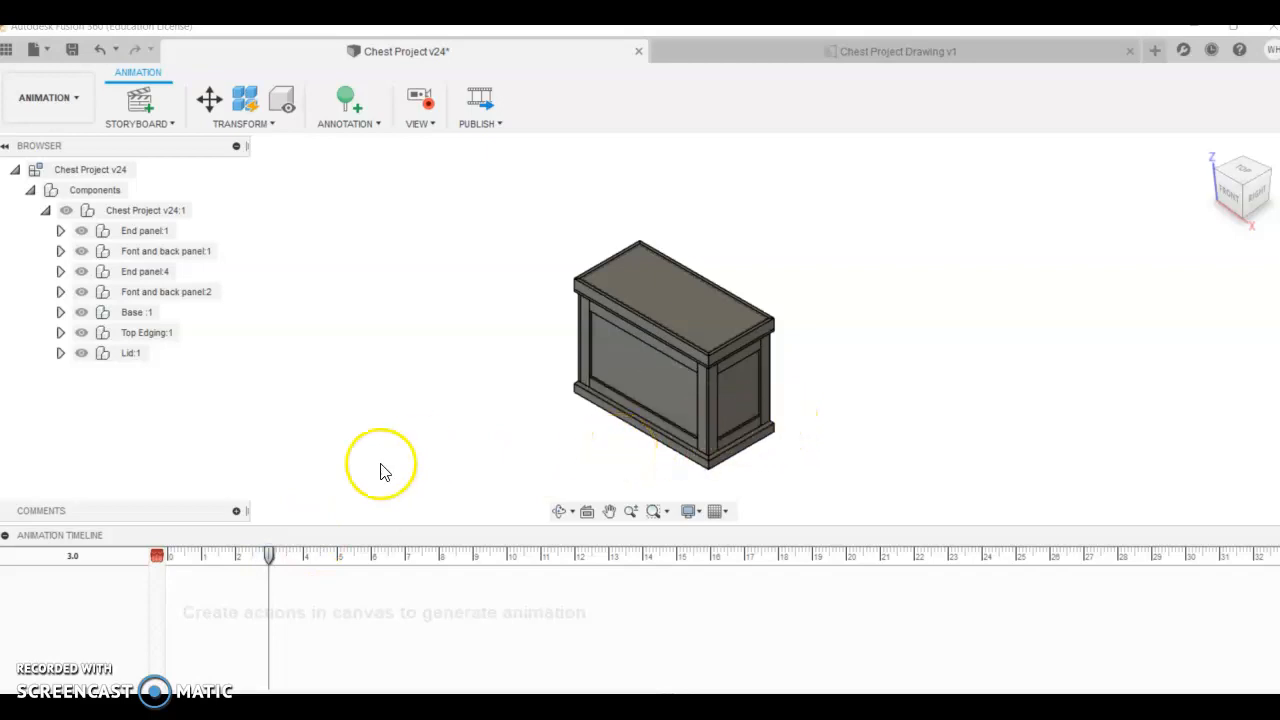
left_click(136, 357)
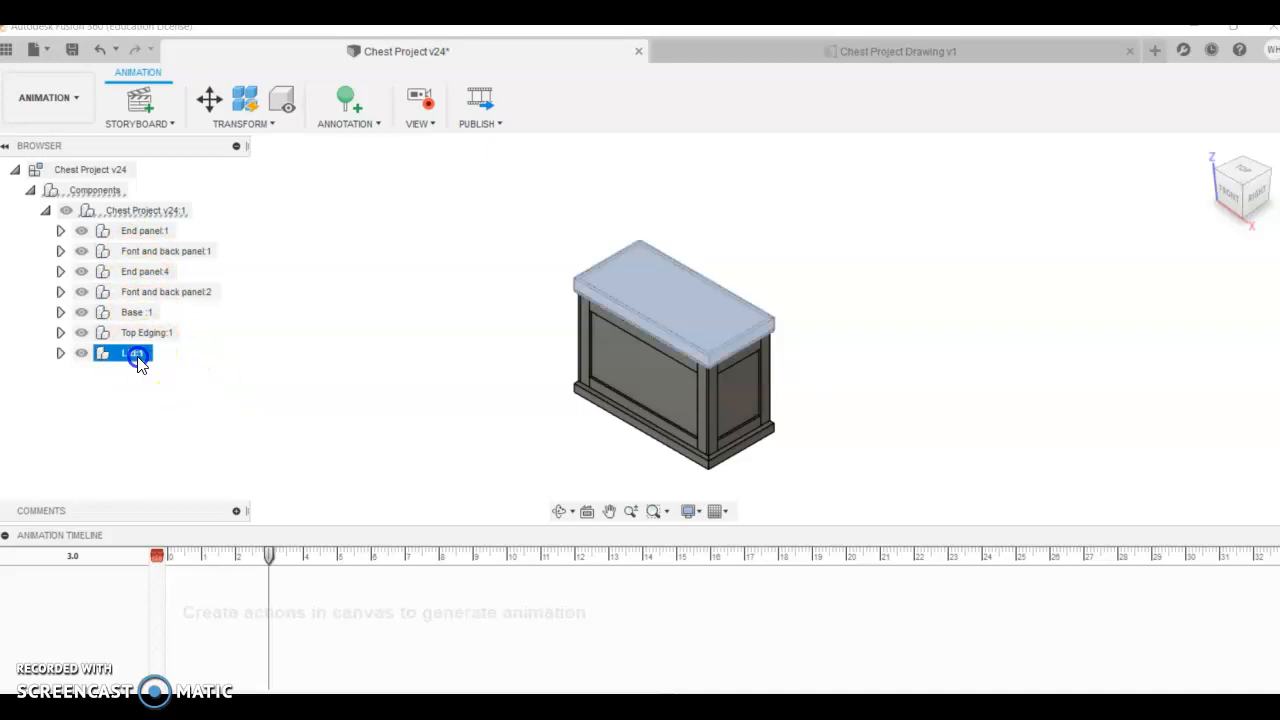
left_click(117, 355)
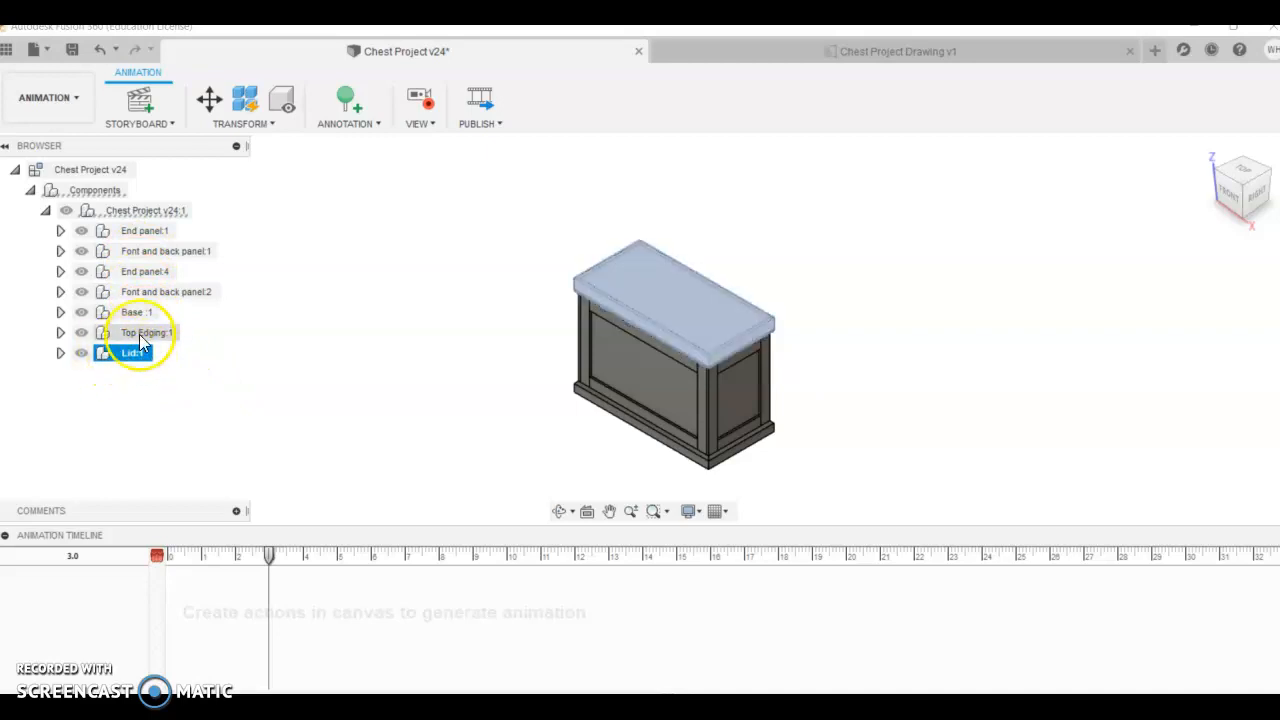
left_click(209, 98)
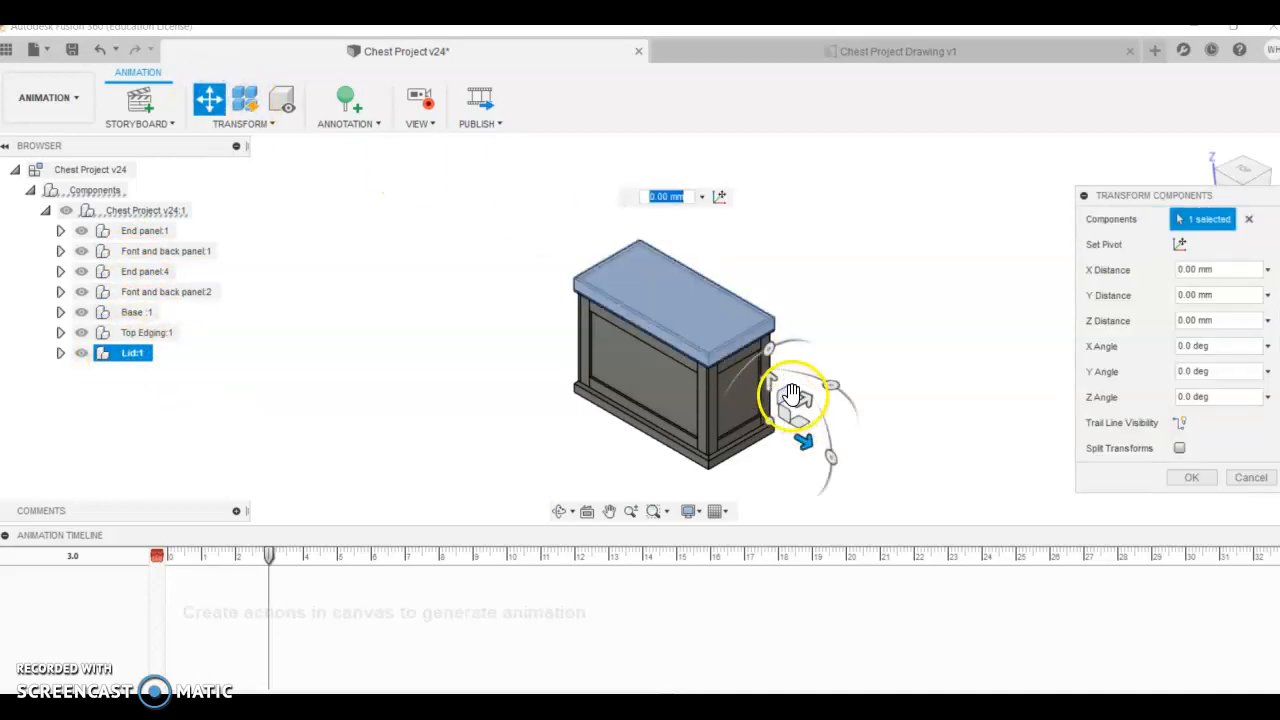
left_click_drag(766, 371, 766, 198)
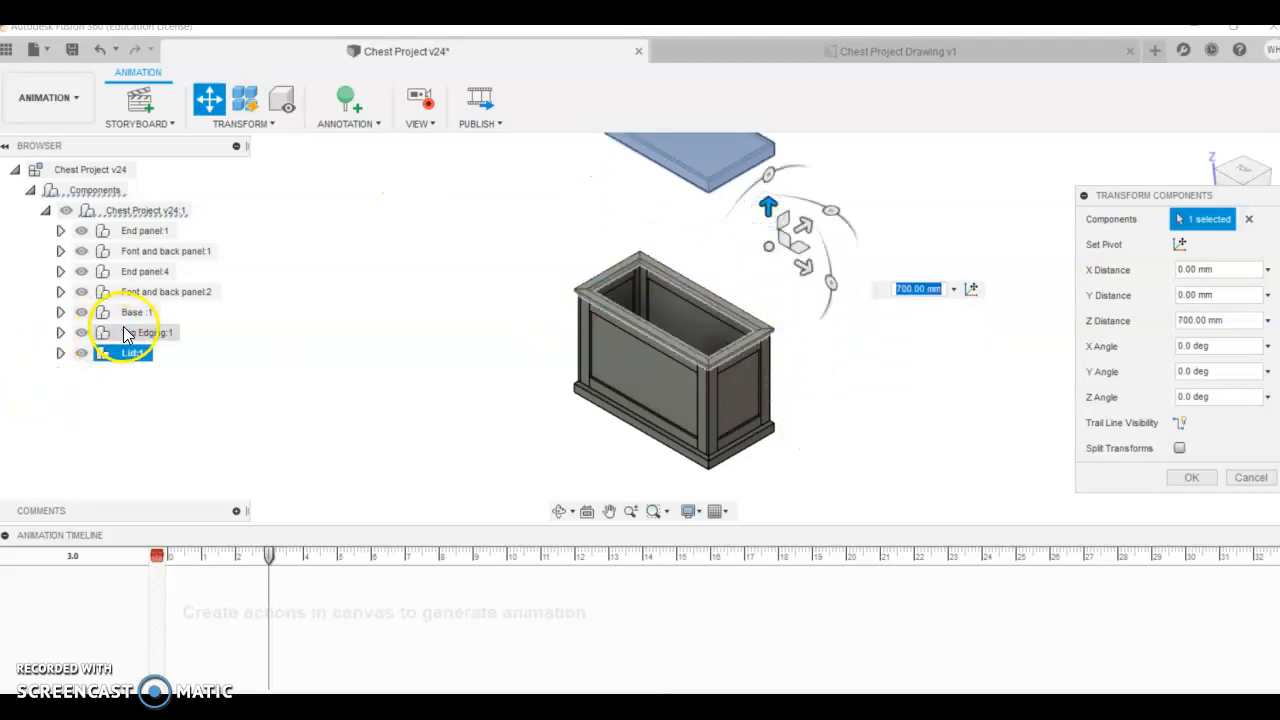
left_click(1190, 480)
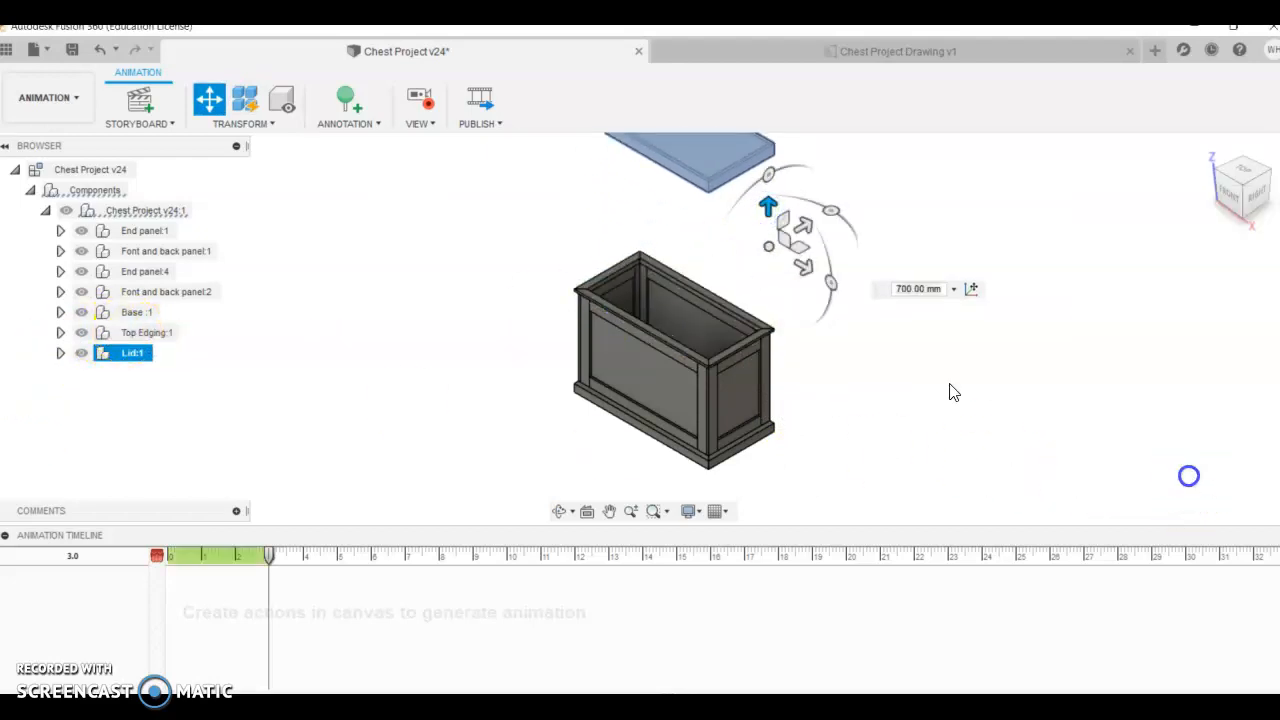
- Animate the Top Edging component moving 300 mm upward along Z at 3.0 seconds
left_click(141, 333)
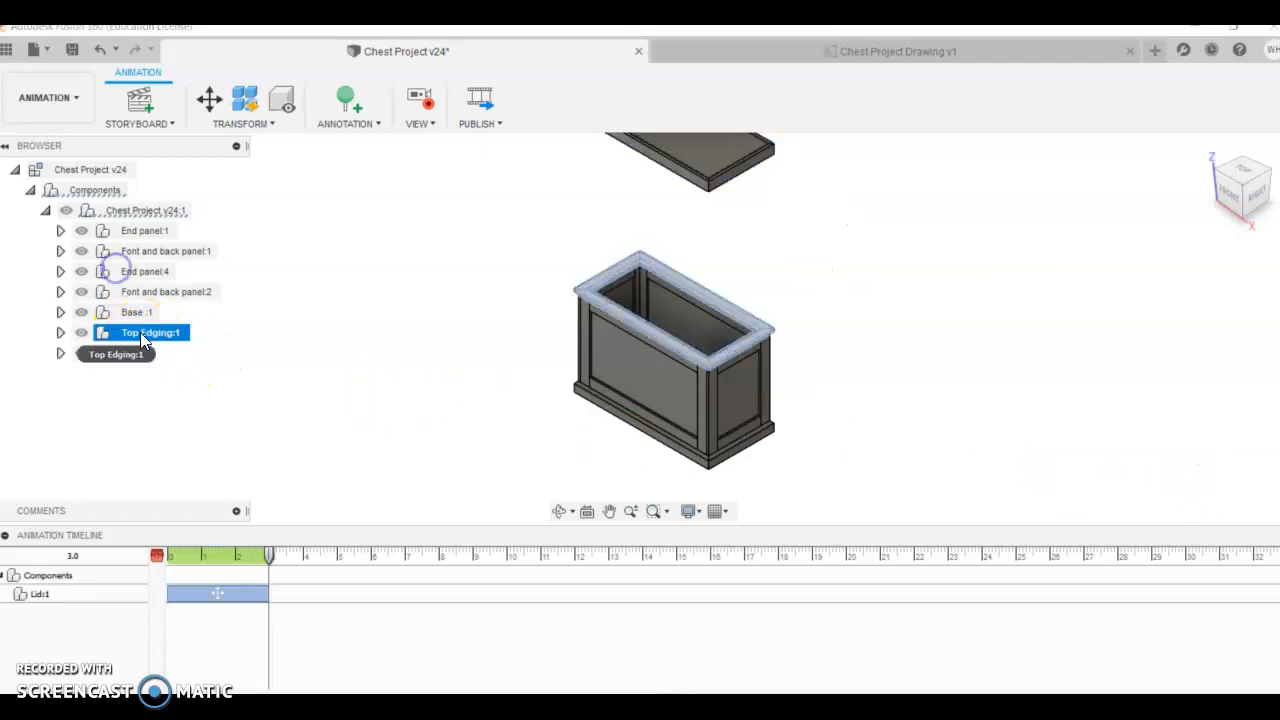
left_click(217, 106)
left_click_drag(770, 386, 764, 304)
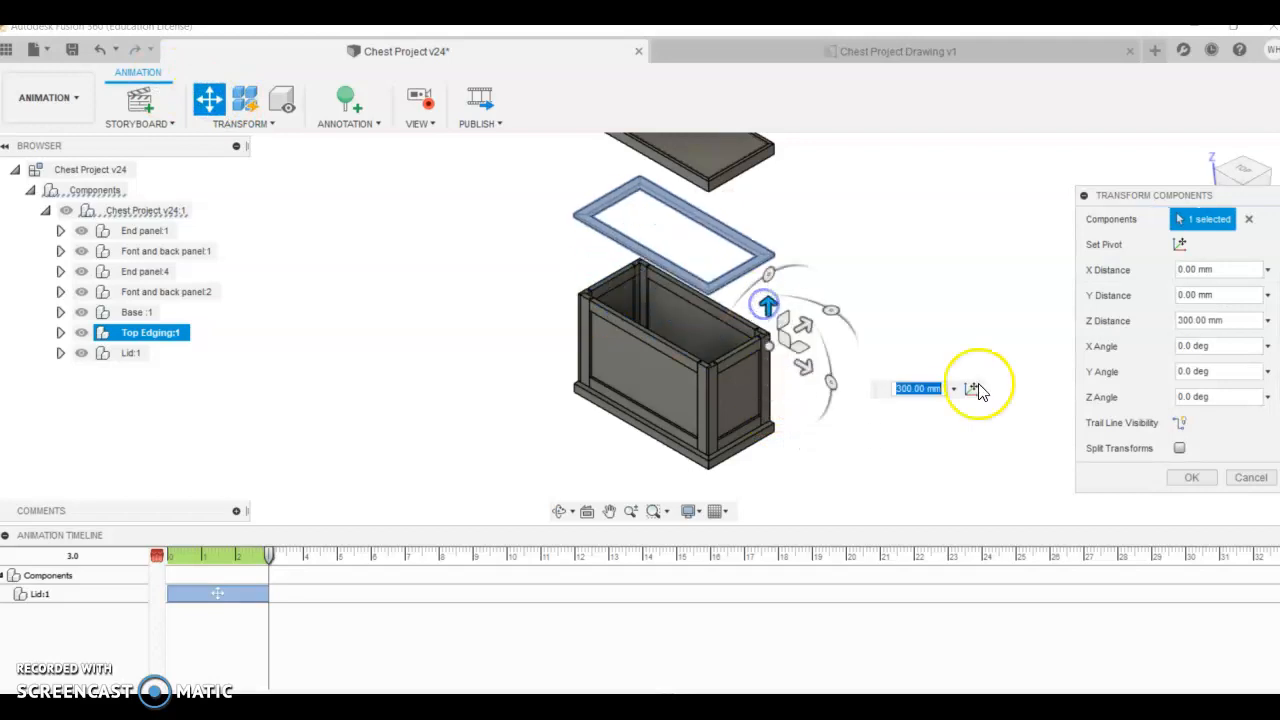
left_click(1198, 478)
- Animate the Base component moving down with a Z distance of -200 mm and clear the selection
left_click(136, 312)
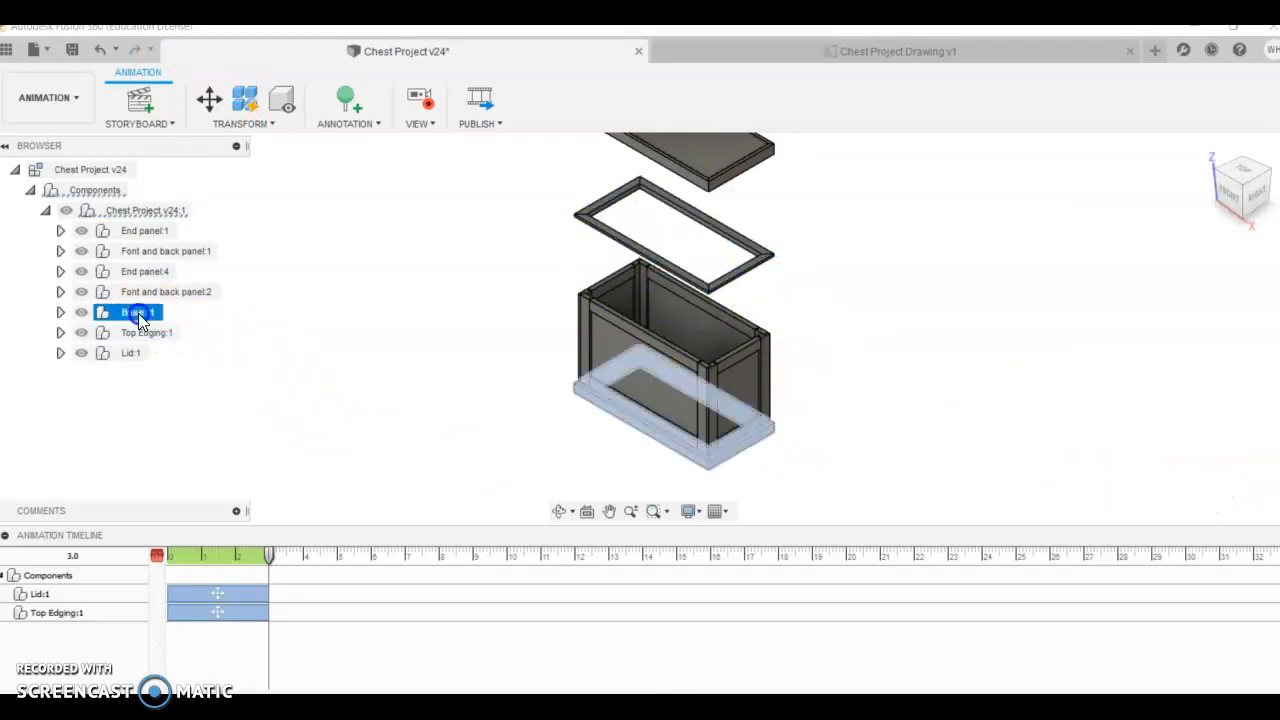
left_click(209, 100)
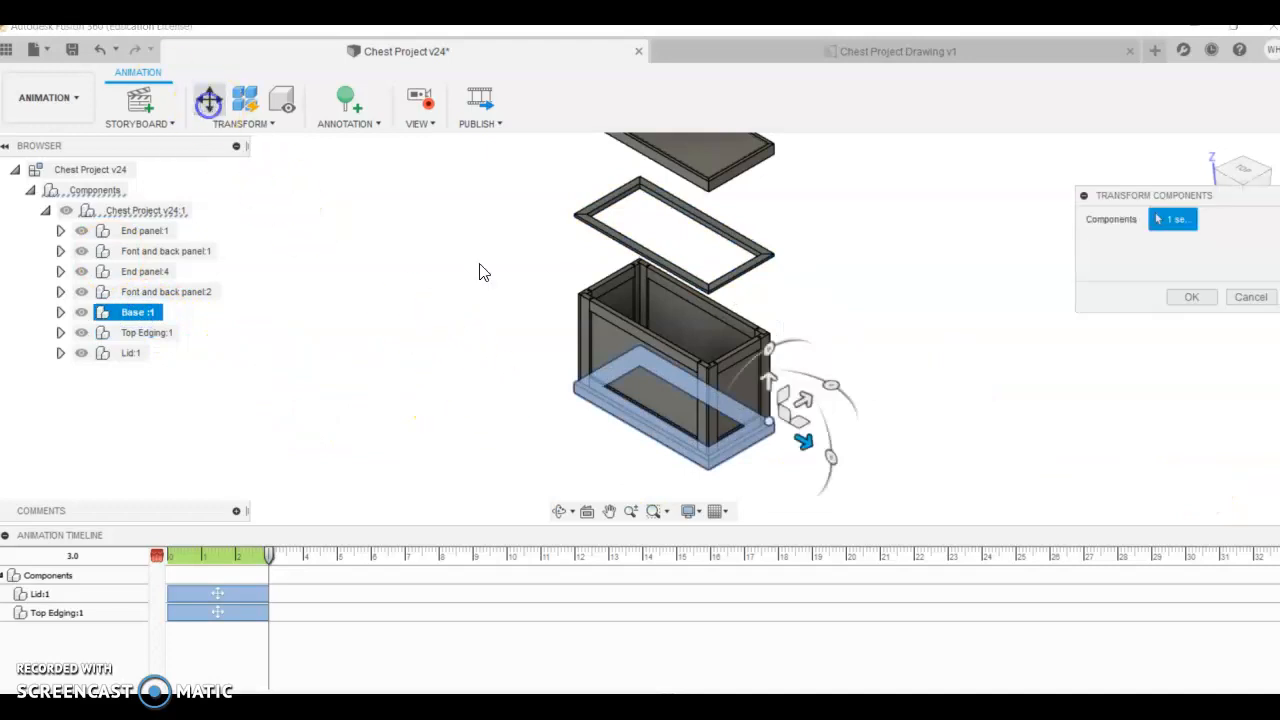
left_click_drag(775, 378, 878, 443)
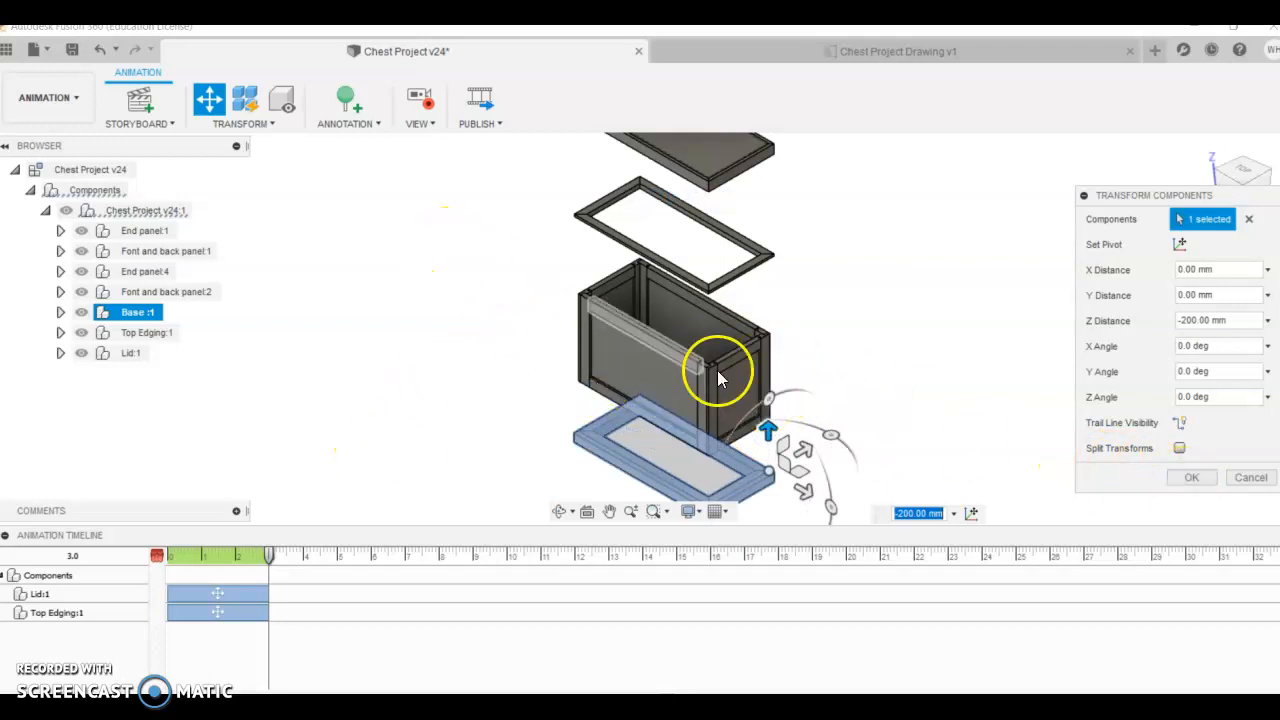
left_click(1190, 478)
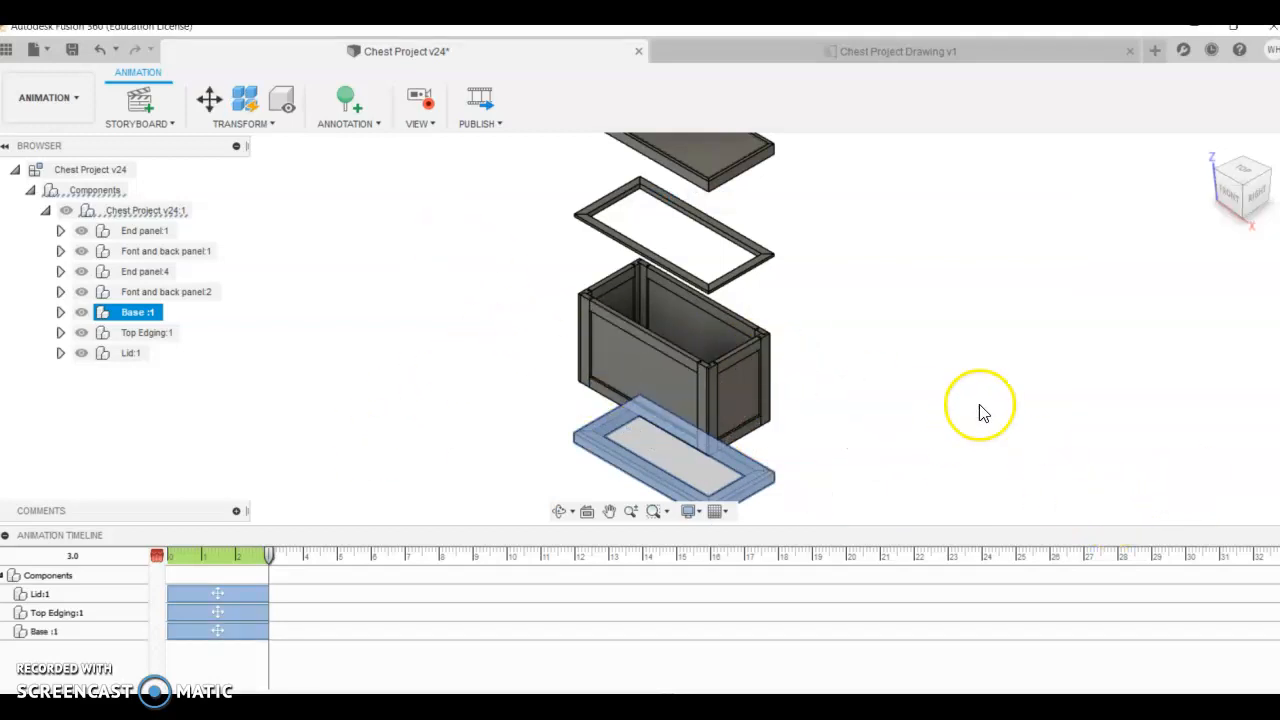
left_click(1000, 371)
- Animate the rear panel, Font and back panel:2, moving backward away from the chest with an X distance of -700 mm
left_click(707, 332)
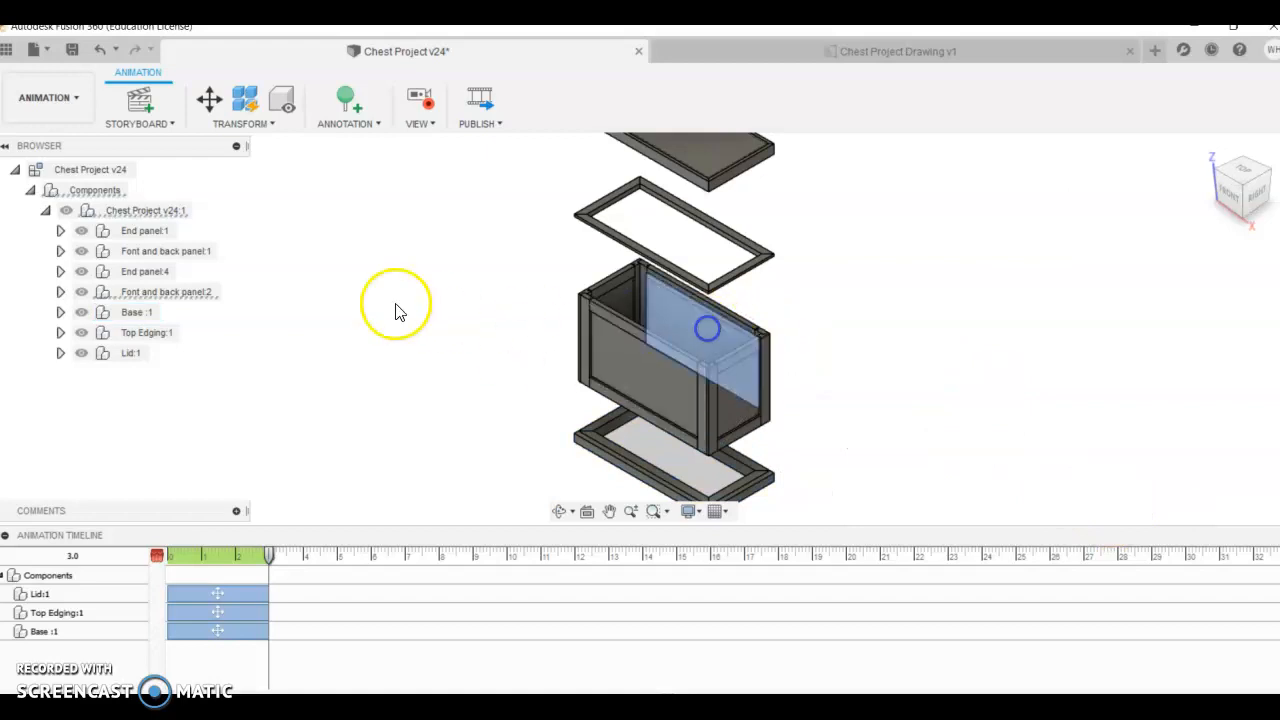
left_click(152, 294)
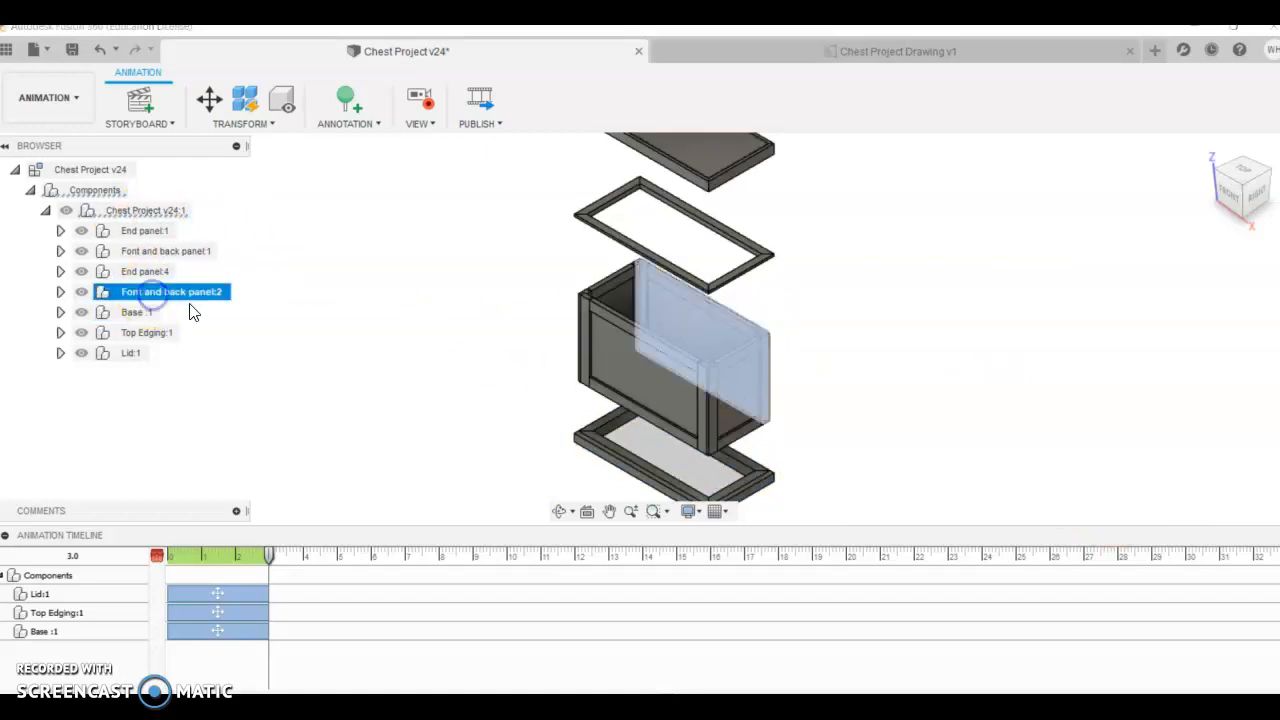
left_click(209, 98)
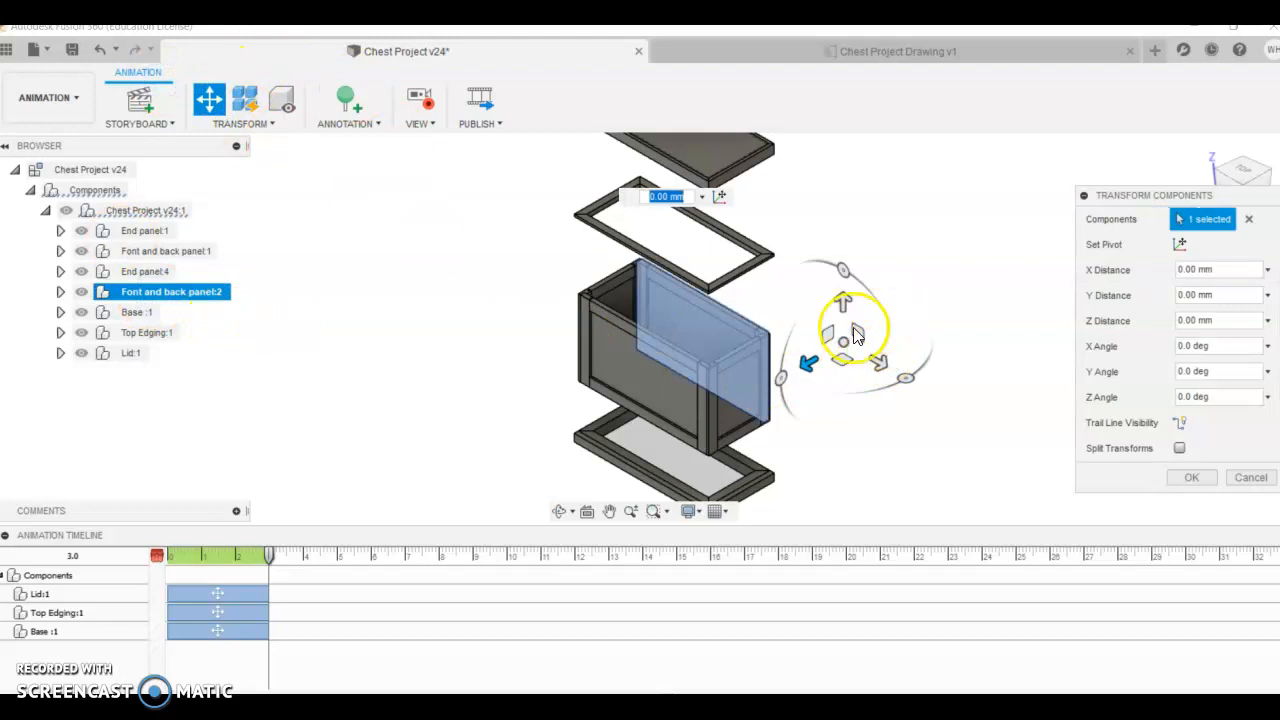
left_click_drag(810, 360, 959, 277)
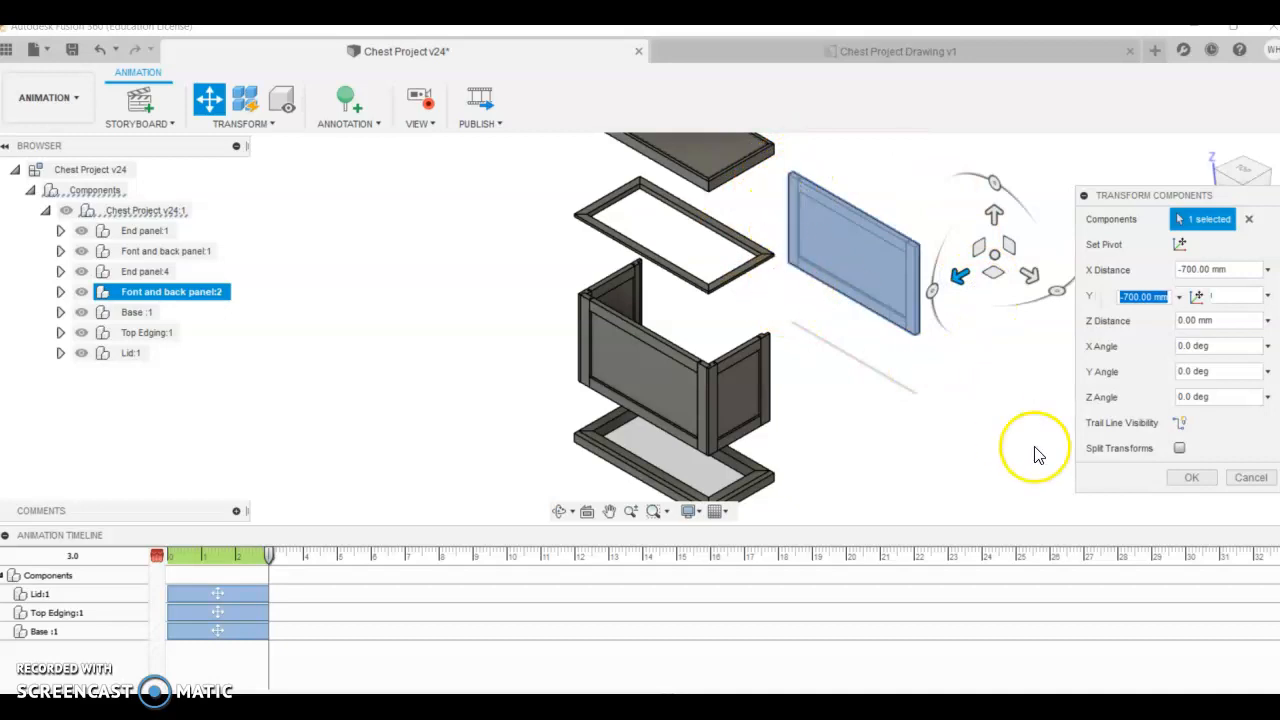
left_click(1196, 478)
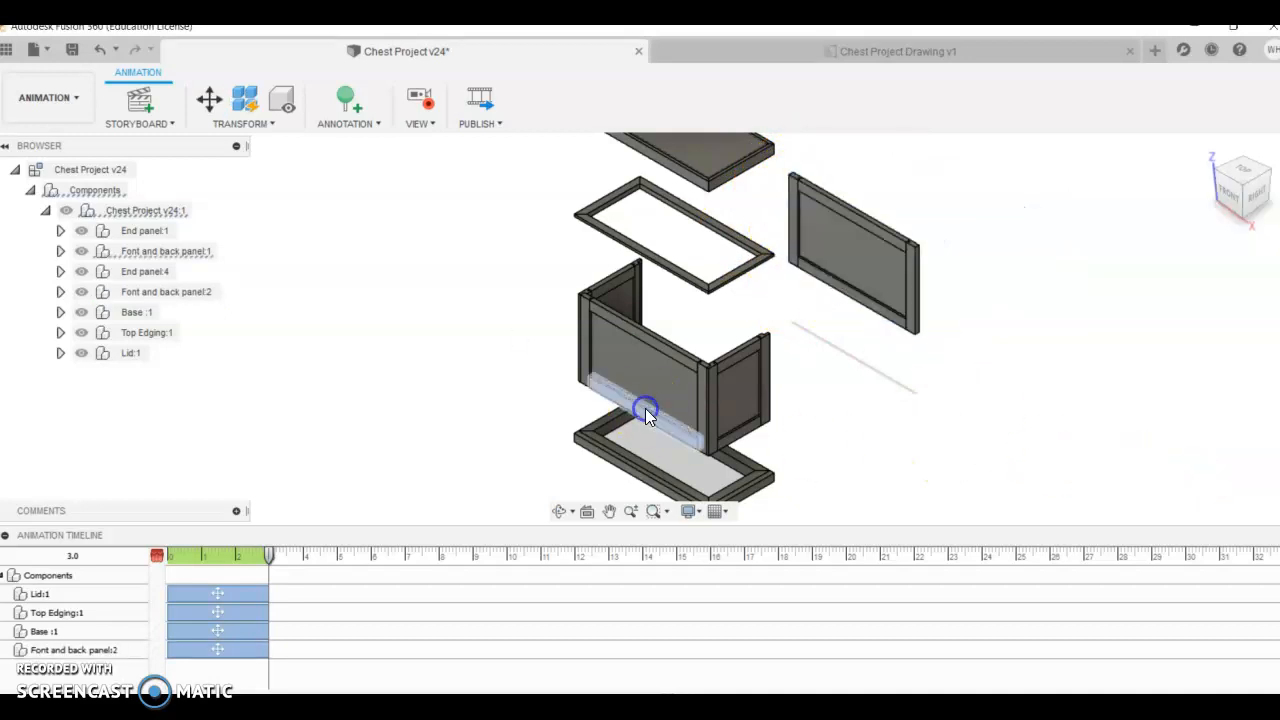
- Animate the front panel, Font and back panel:1, moving forward away from the chest with an X distance of 700 mm
left_click(118, 256)
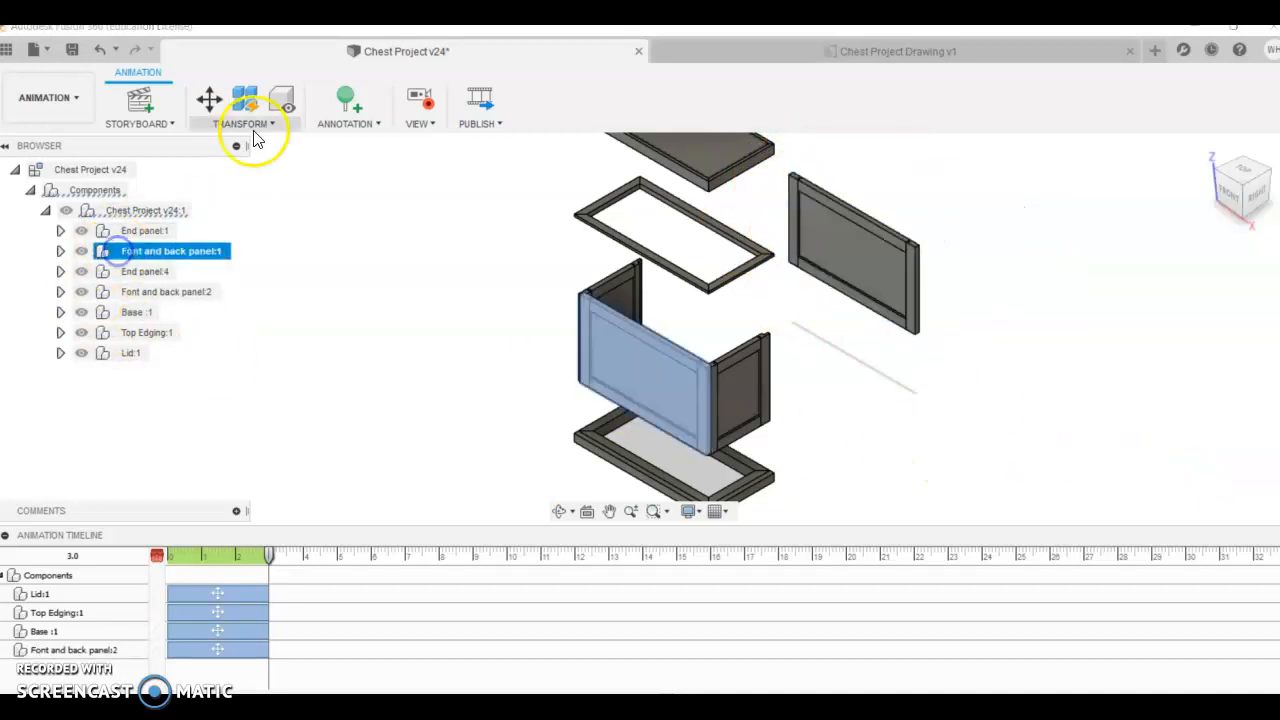
left_click(211, 100)
left_click_drag(730, 402, 585, 495)
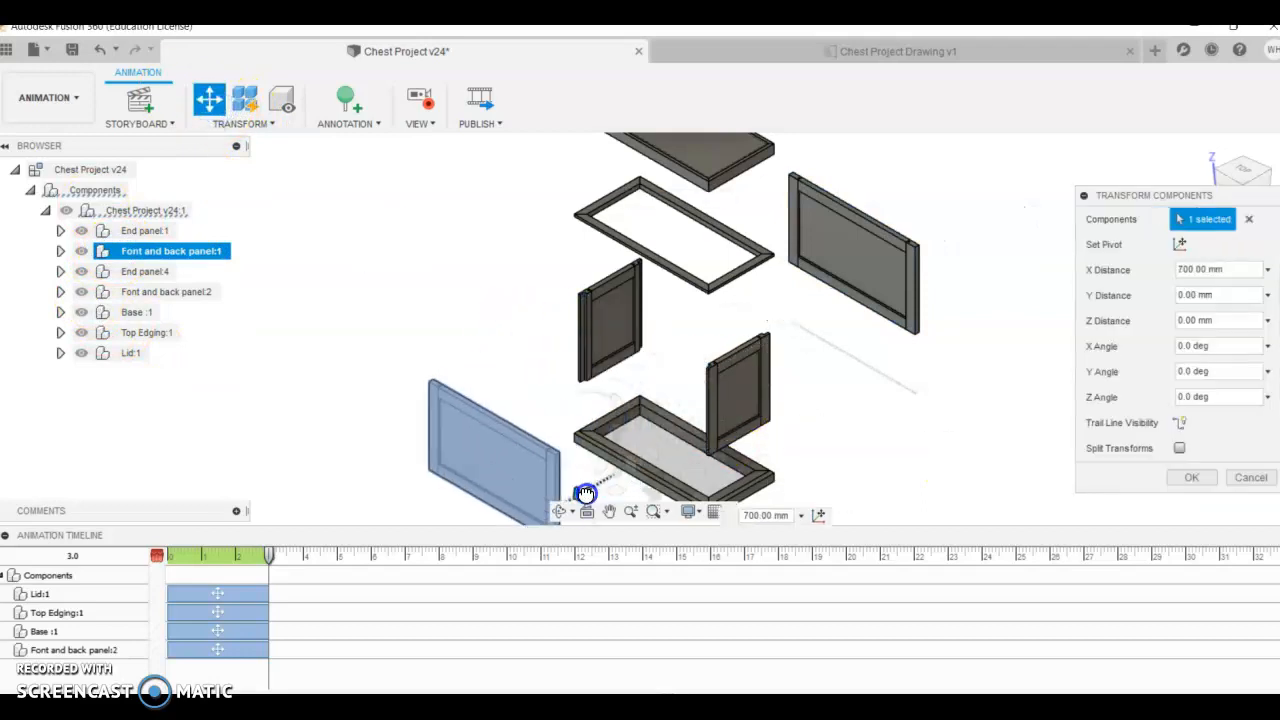
left_click(886, 449)
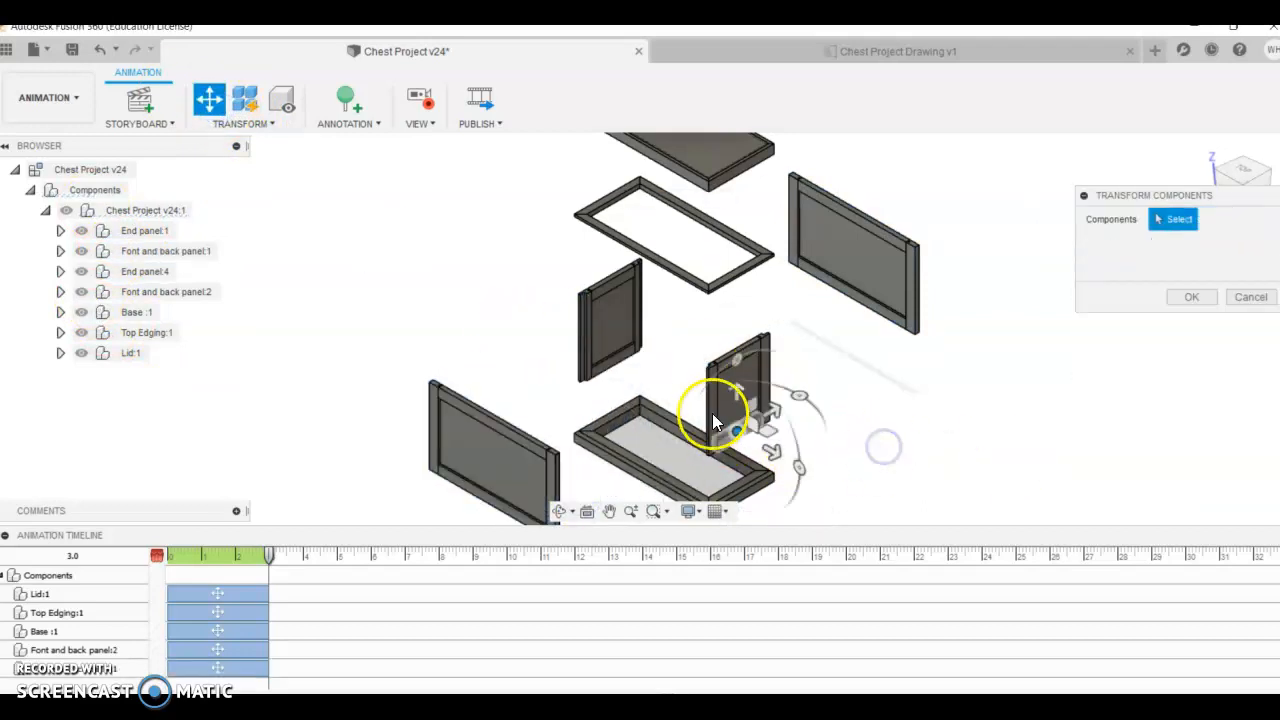
- Move End panel:1 outward from the chest with an X distance of 500 mm
left_click(738, 398)
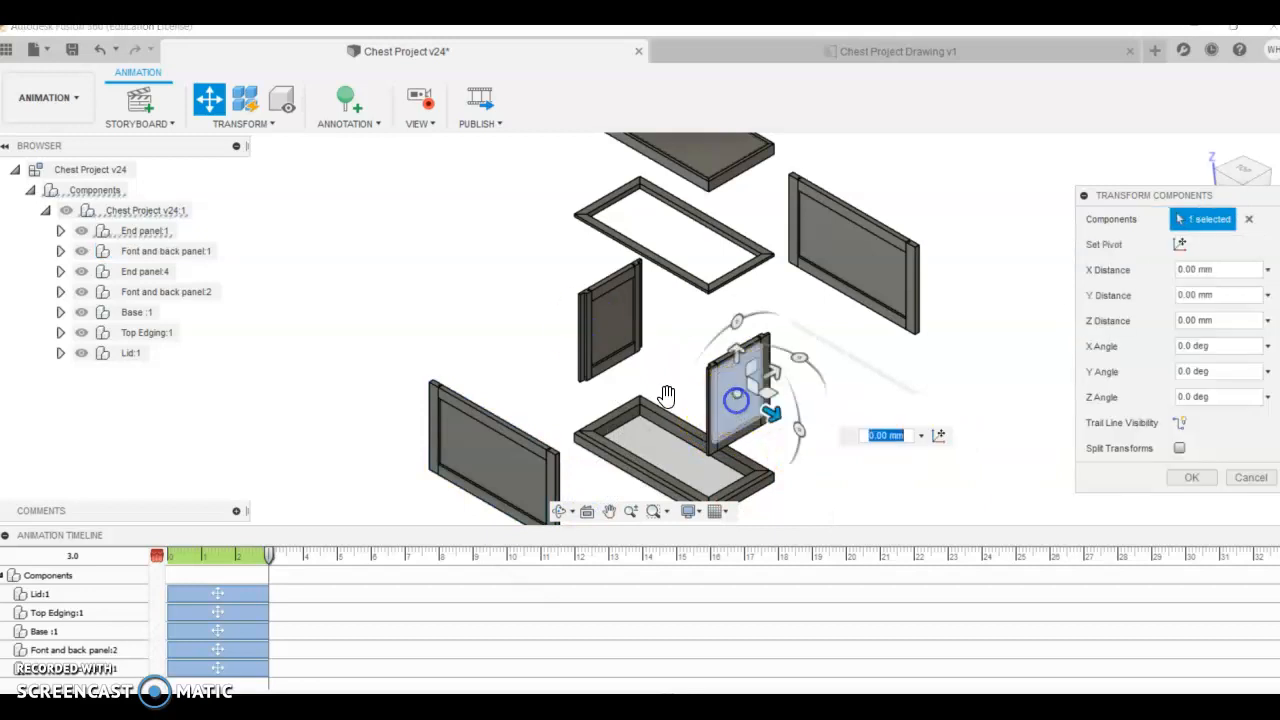
left_click(171, 232)
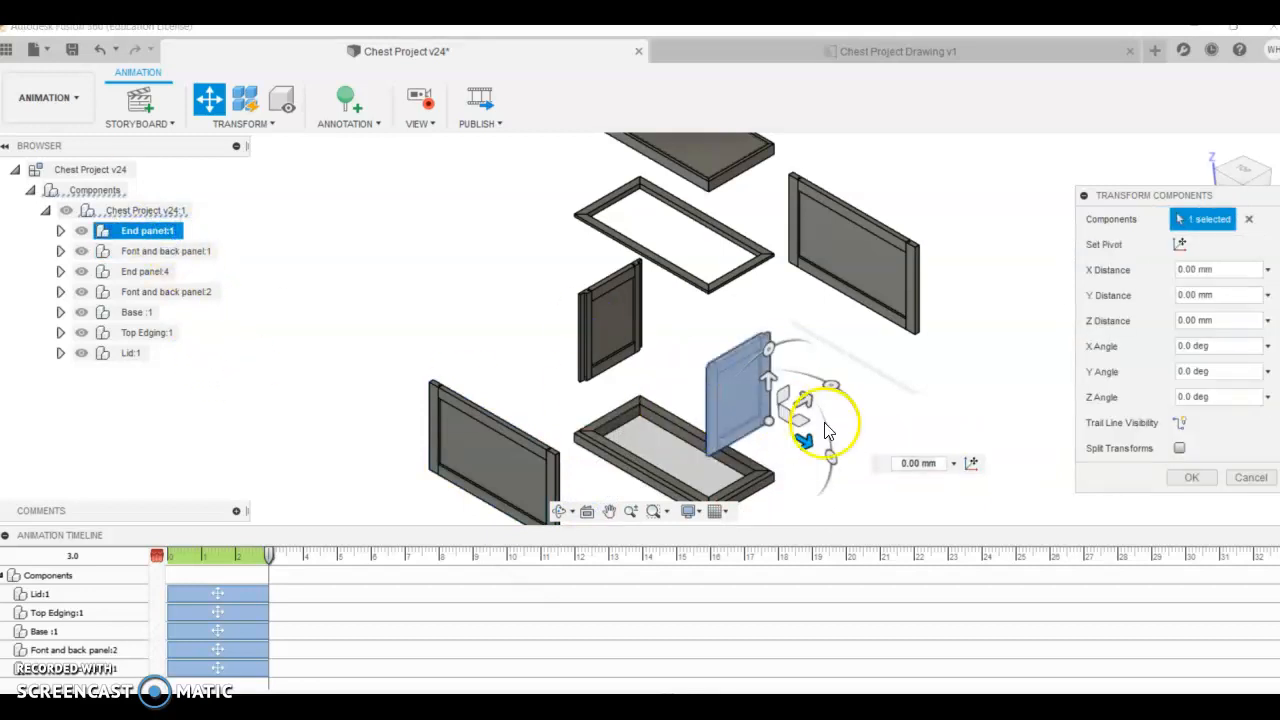
left_click_drag(806, 438, 920, 508)
- Move End panel:4 outward from the chest with an X distance of 600 mm, apply the transform and clear the selection
left_click(613, 322)
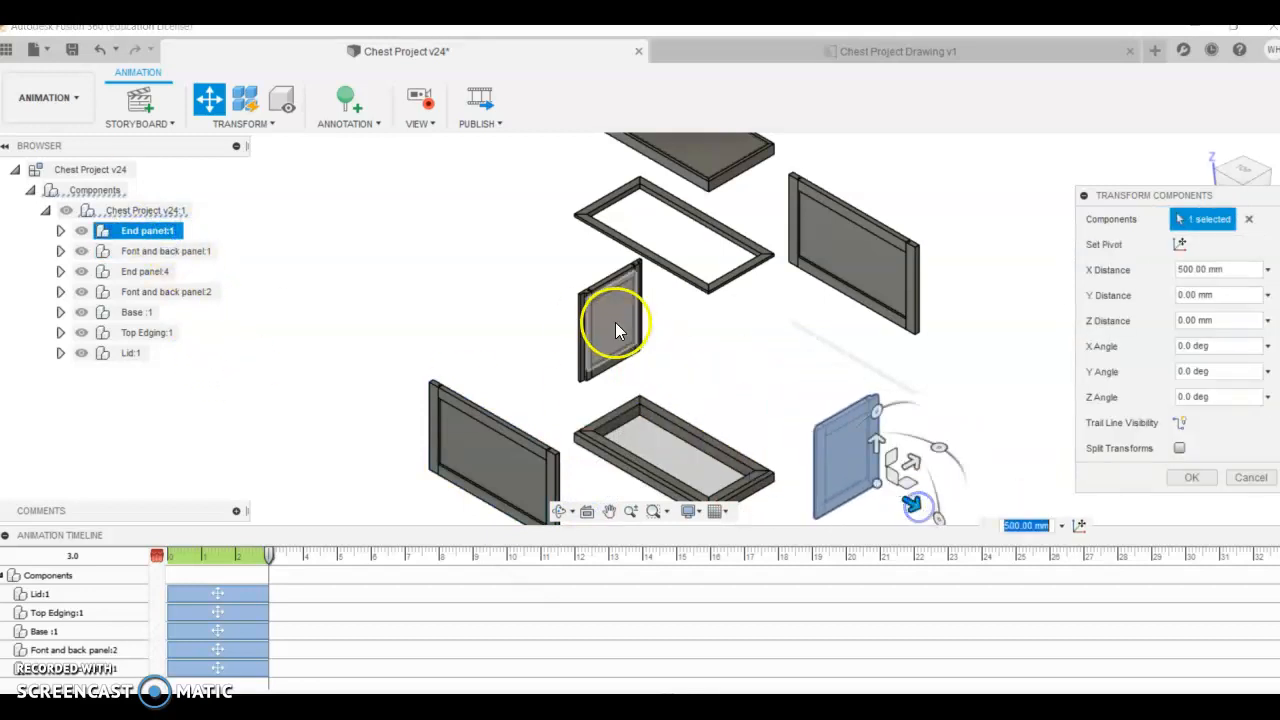
left_click(147, 271)
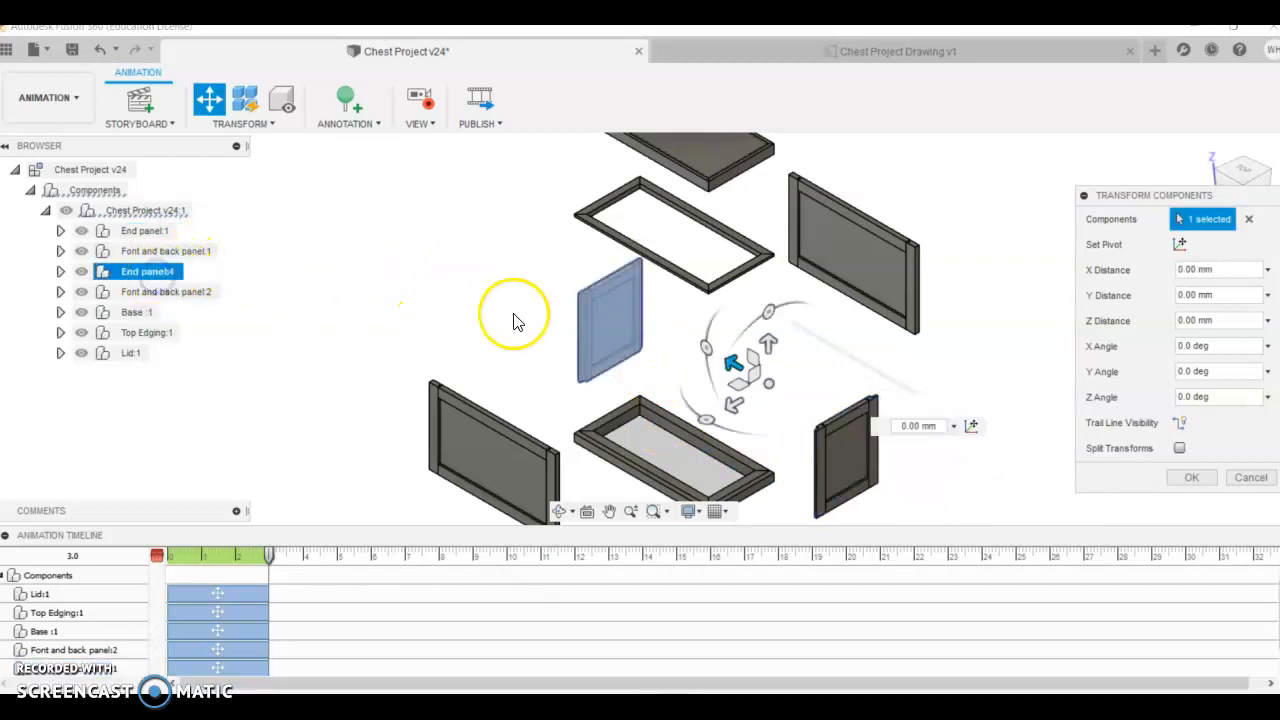
left_click_drag(733, 352, 597, 305)
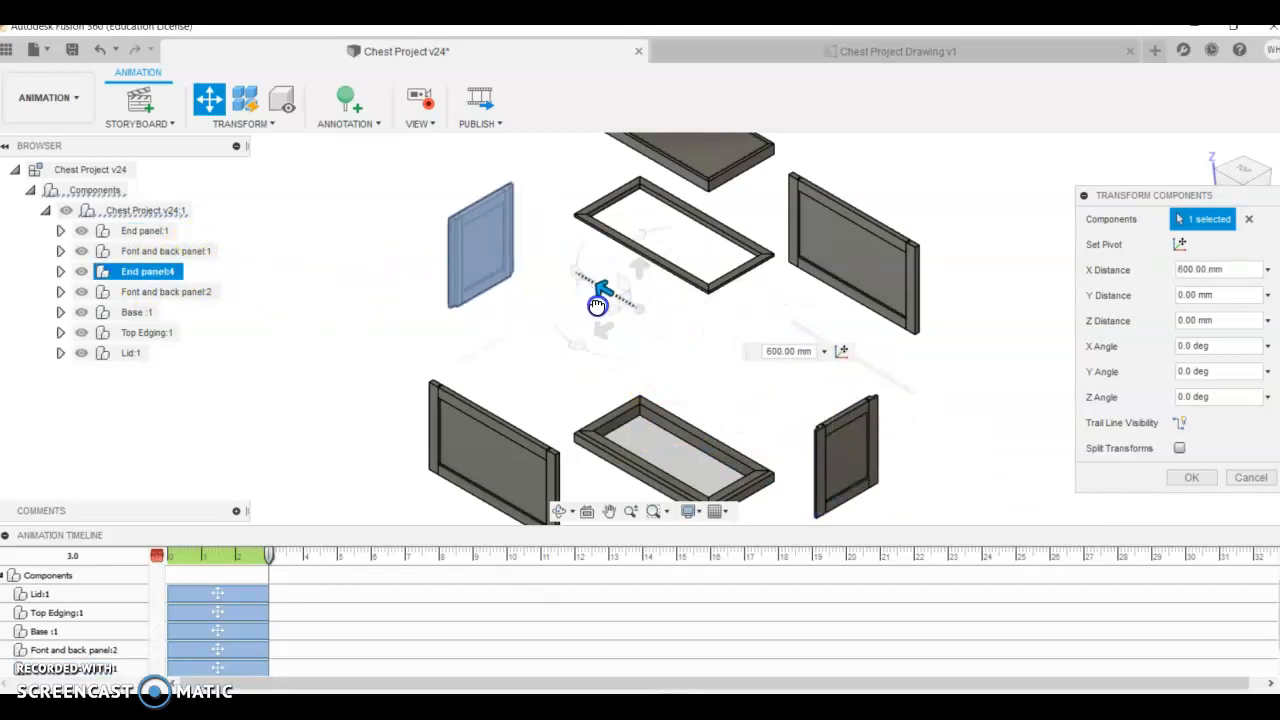
left_click(1191, 477)
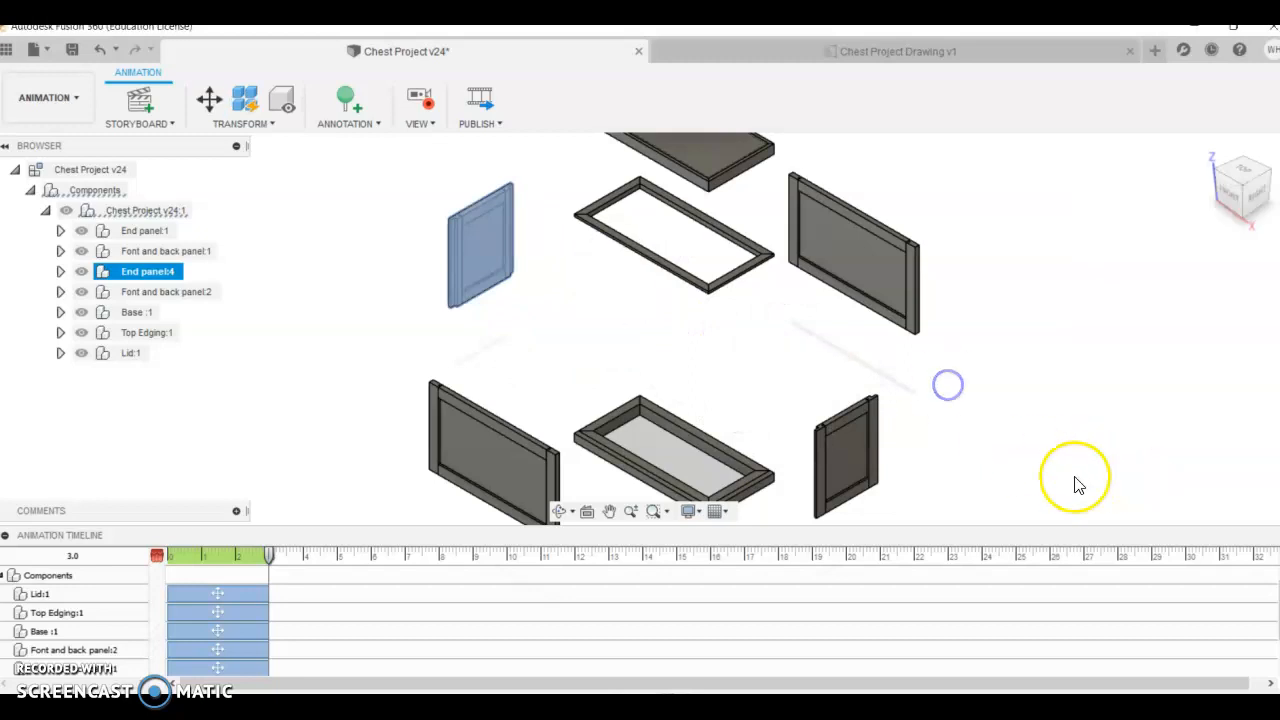
scroll(774, 457, "down", 2)
scroll(828, 297, "down", 1)
scroll(839, 388, "up", 1)
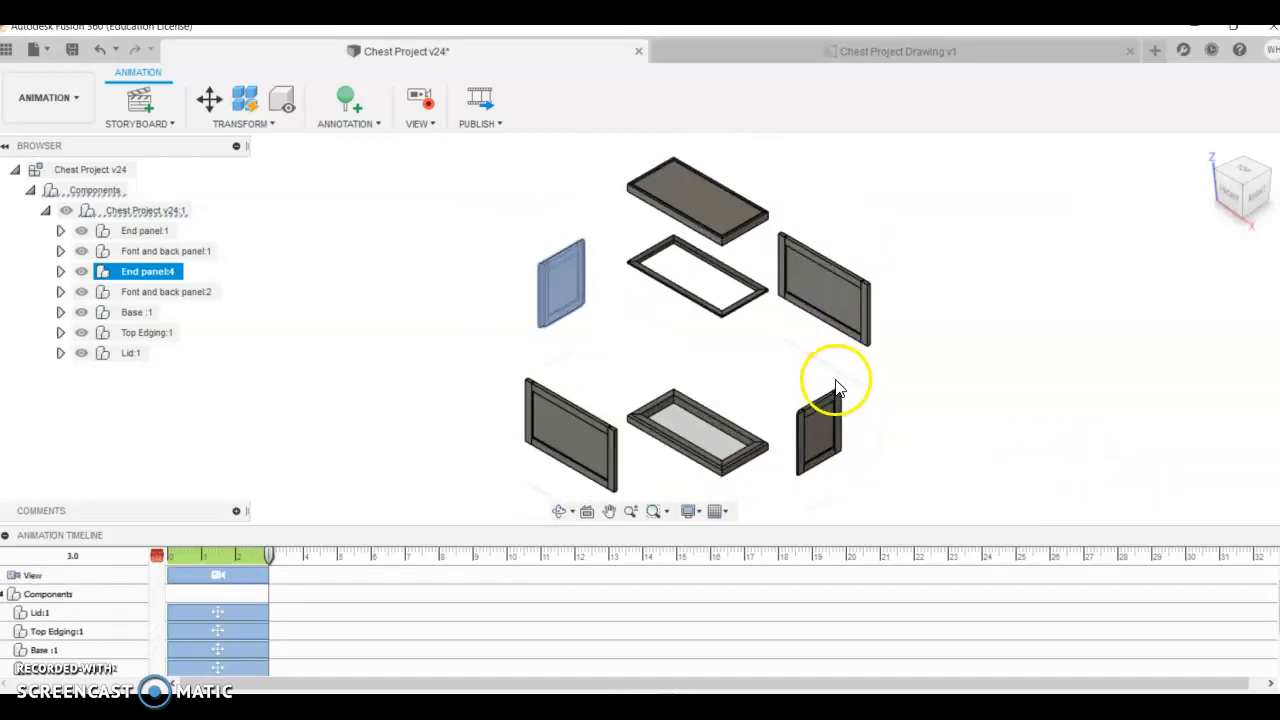
scroll(836, 381, "up", 1)
left_click(692, 453)
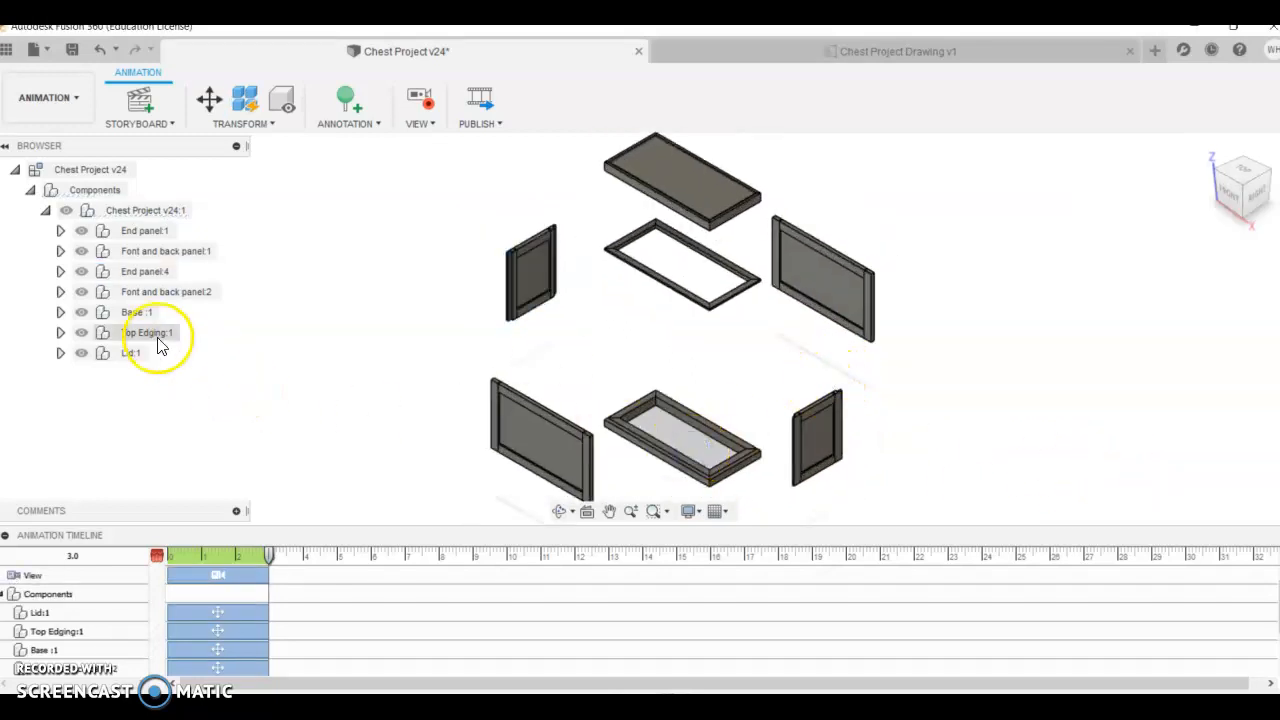
- Raise the Base component vertically so it sits closer to the other exploded parts
left_click(137, 312)
left_click(209, 97)
left_click_drag(770, 402, 750, 364)
left_click(894, 329)
left_click(707, 228)
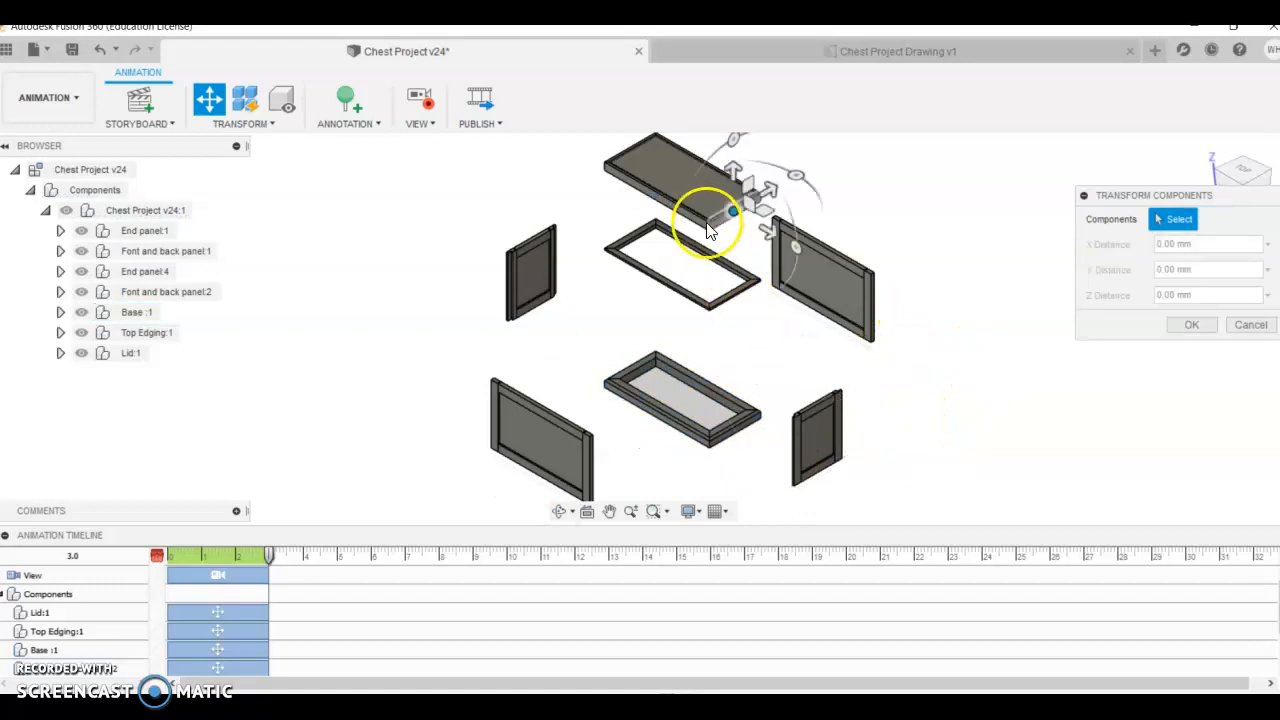
left_click(211, 298)
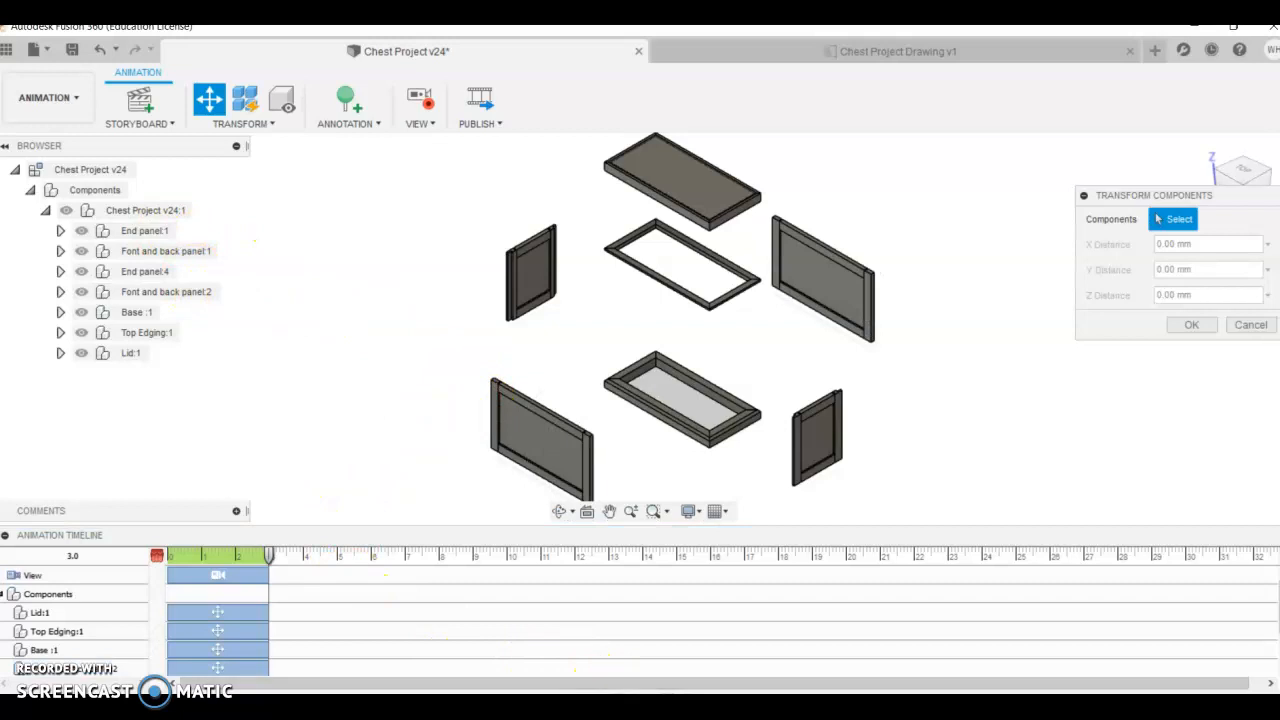
- Shrink the program window to reach the playback controls, close the transform, play the Storyboard1 animation and maximize the window again
left_click_drag(655, 37, 470, 62)
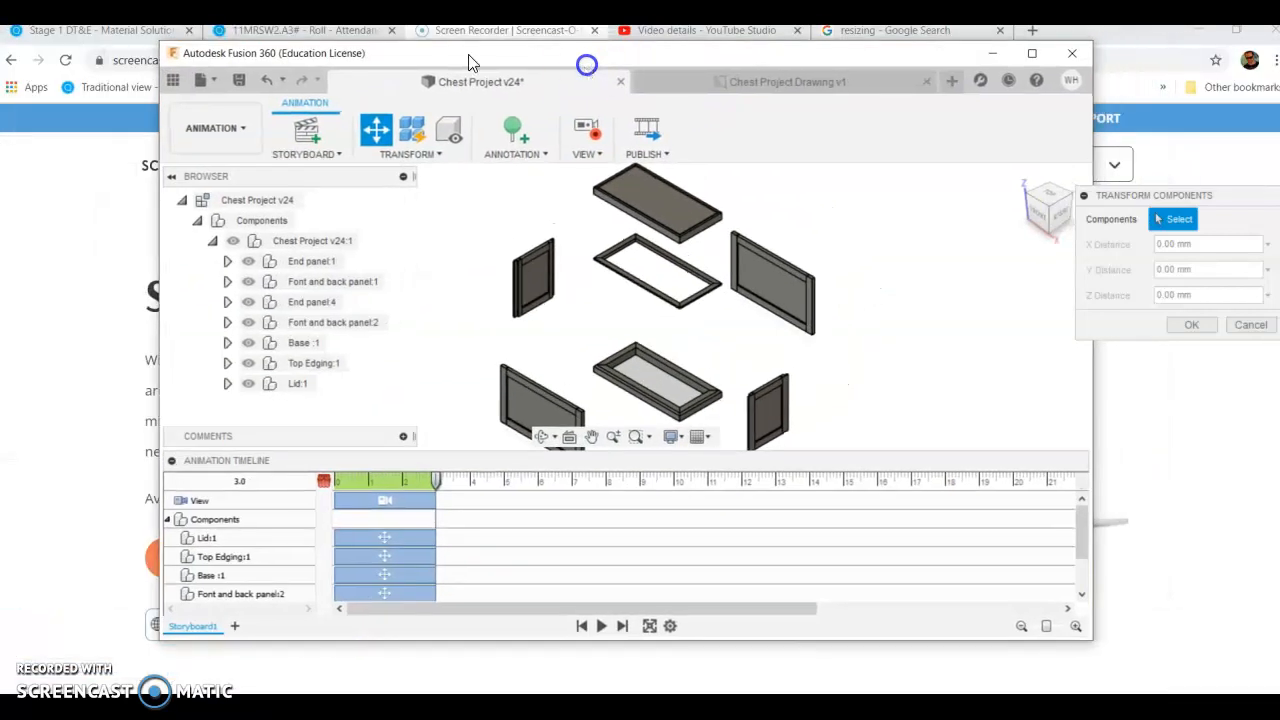
left_click(597, 626)
left_click(603, 630)
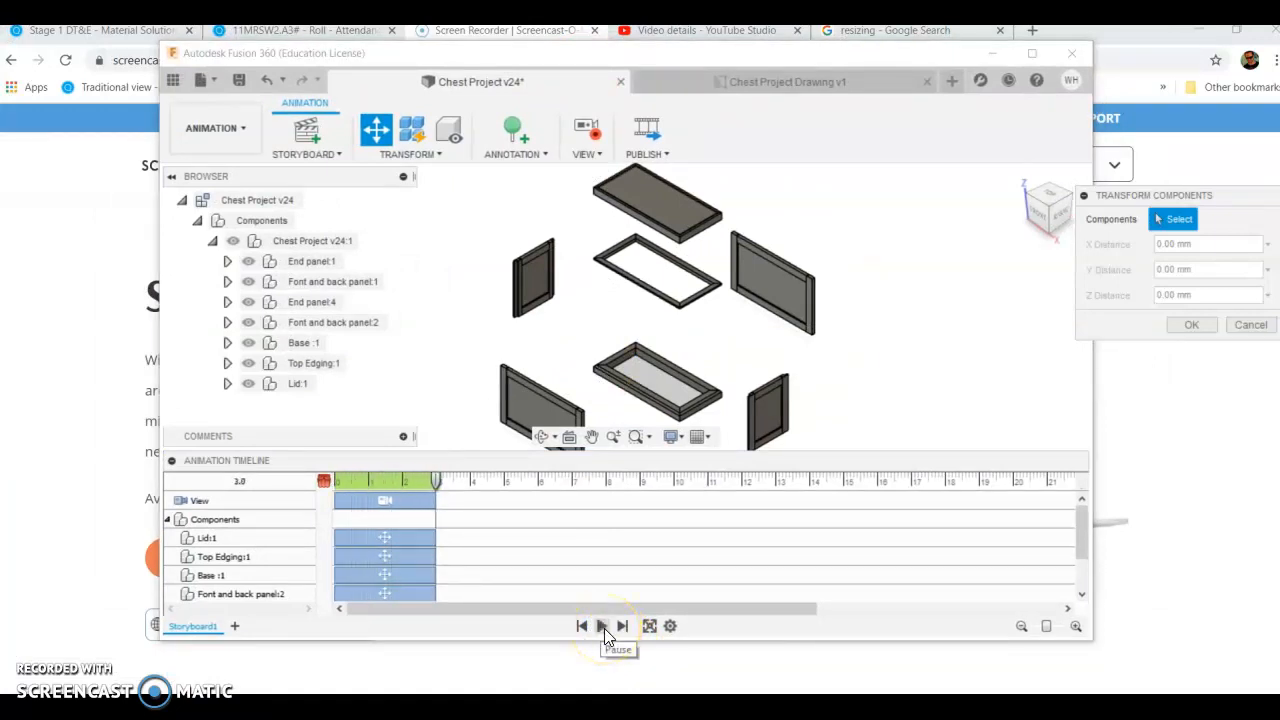
left_click(603, 626)
left_click(1191, 325)
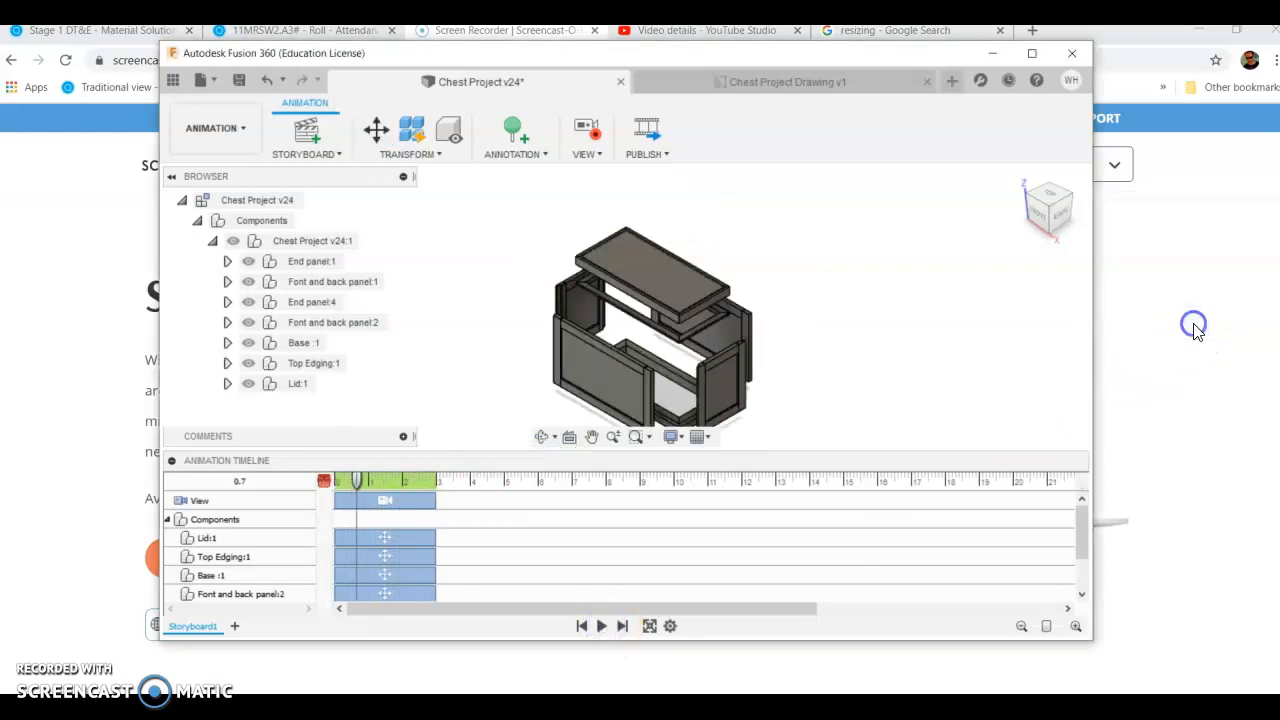
left_click(601, 626)
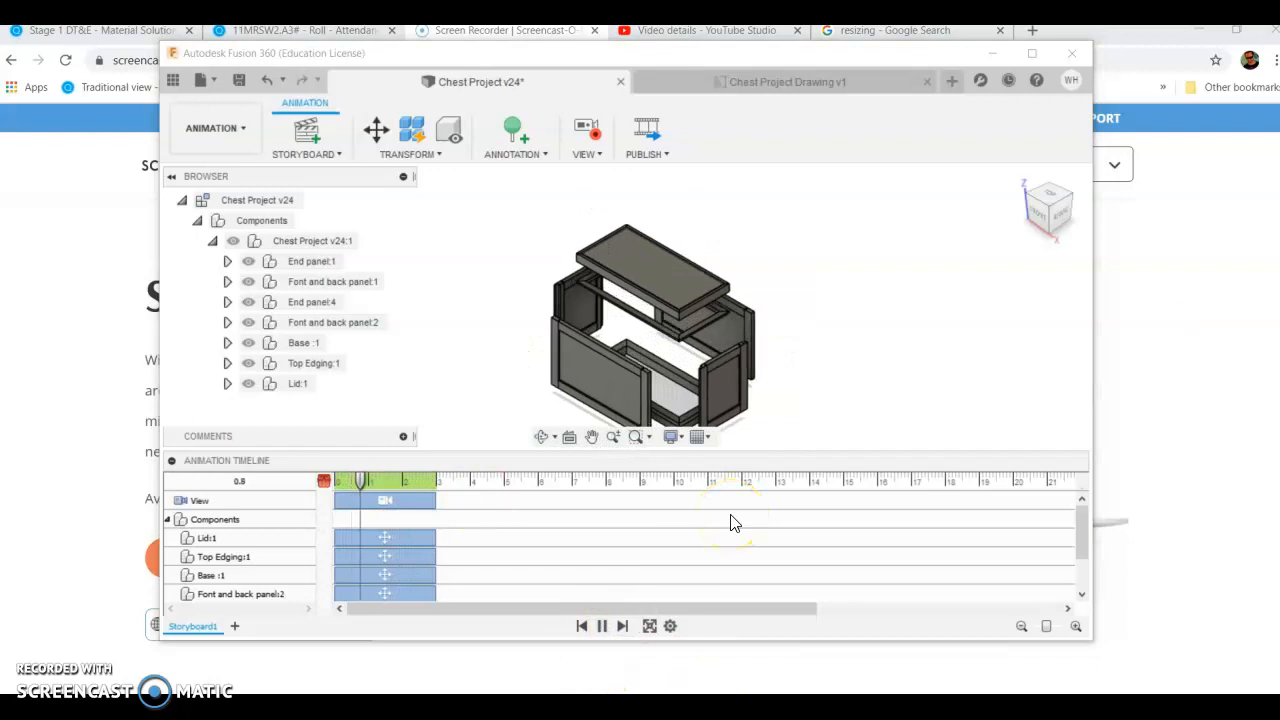
left_click(605, 624)
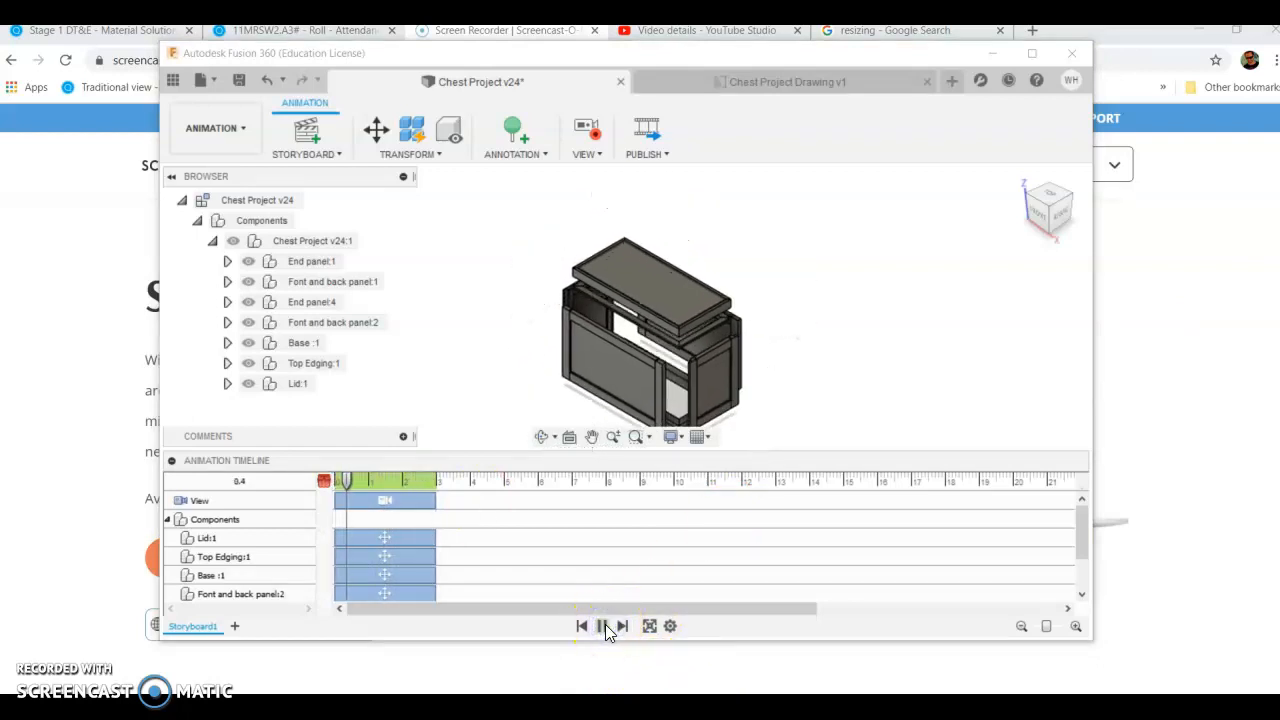
left_click(1032, 54)
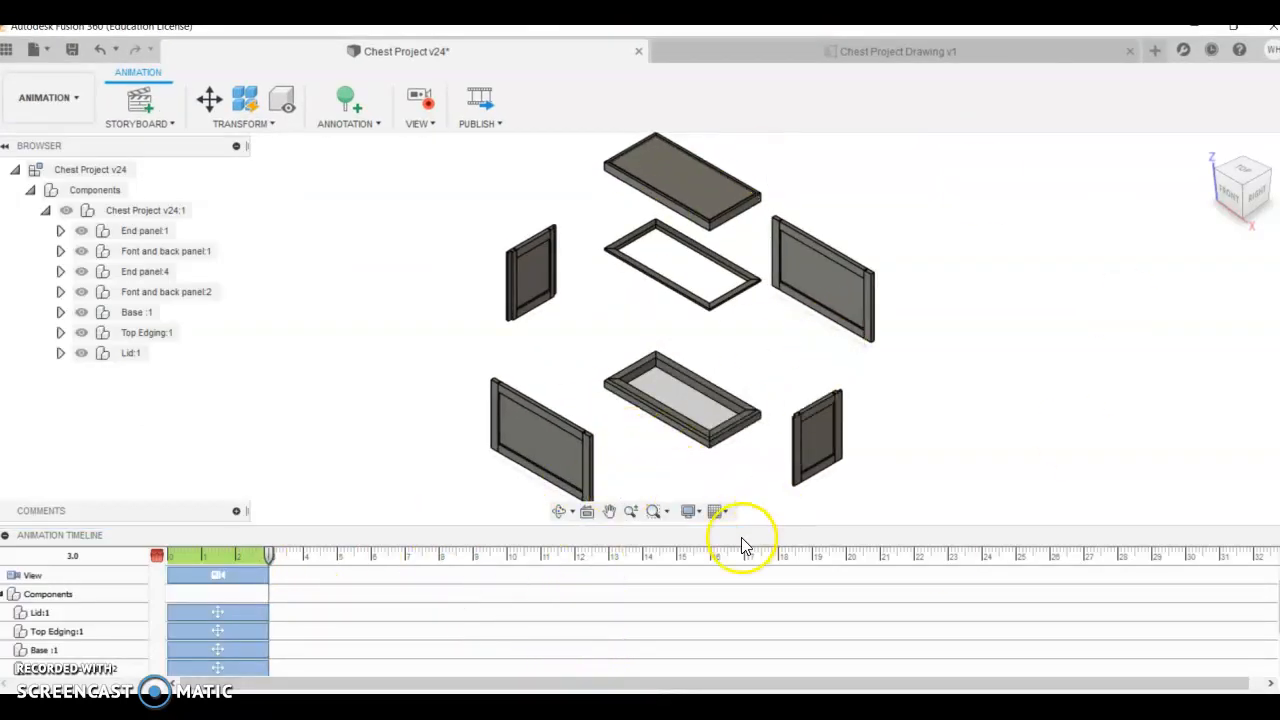
left_click(530, 246)
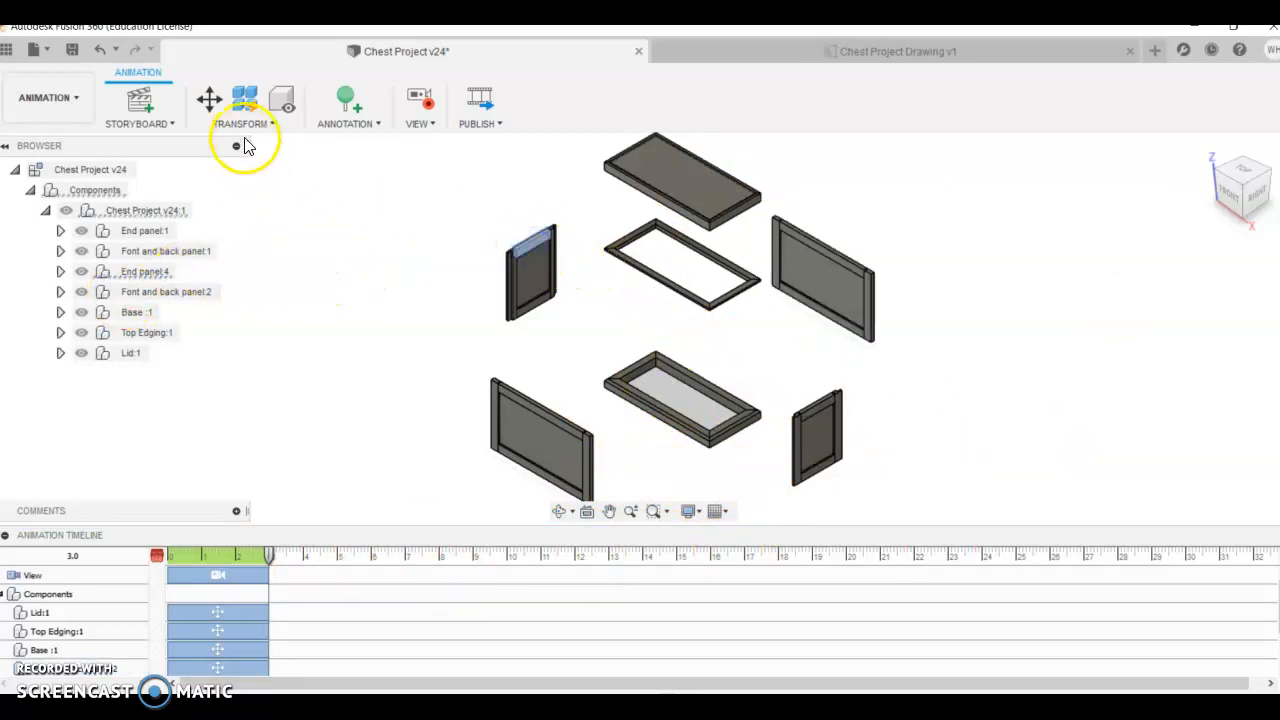
left_click(212, 98)
left_click(509, 269)
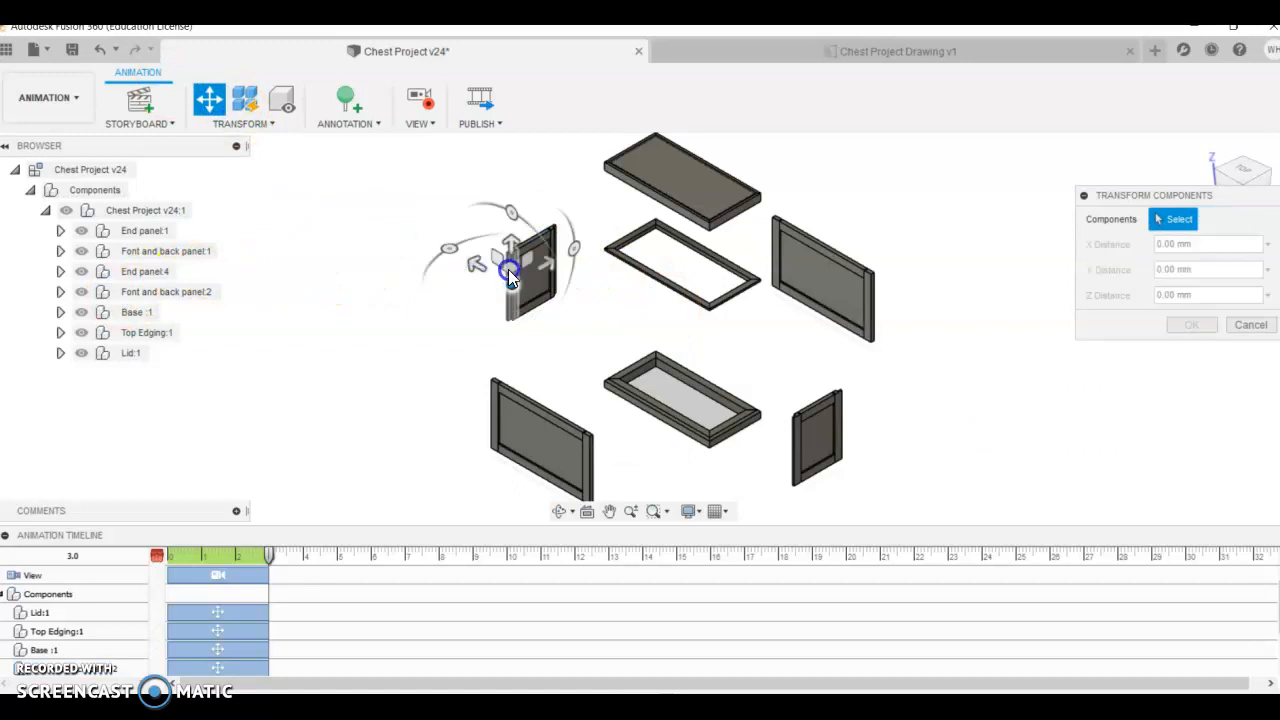
left_click_drag(548, 263, 585, 265)
left_click(558, 246)
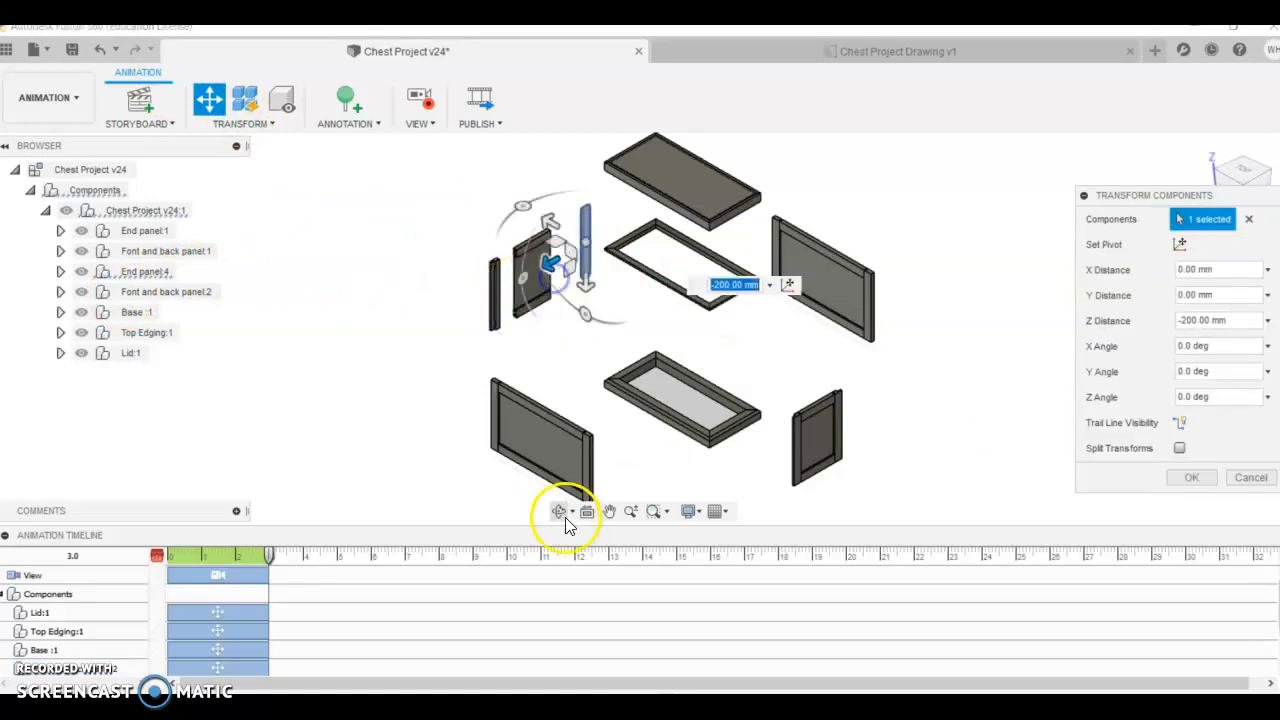
left_click(1250, 478)
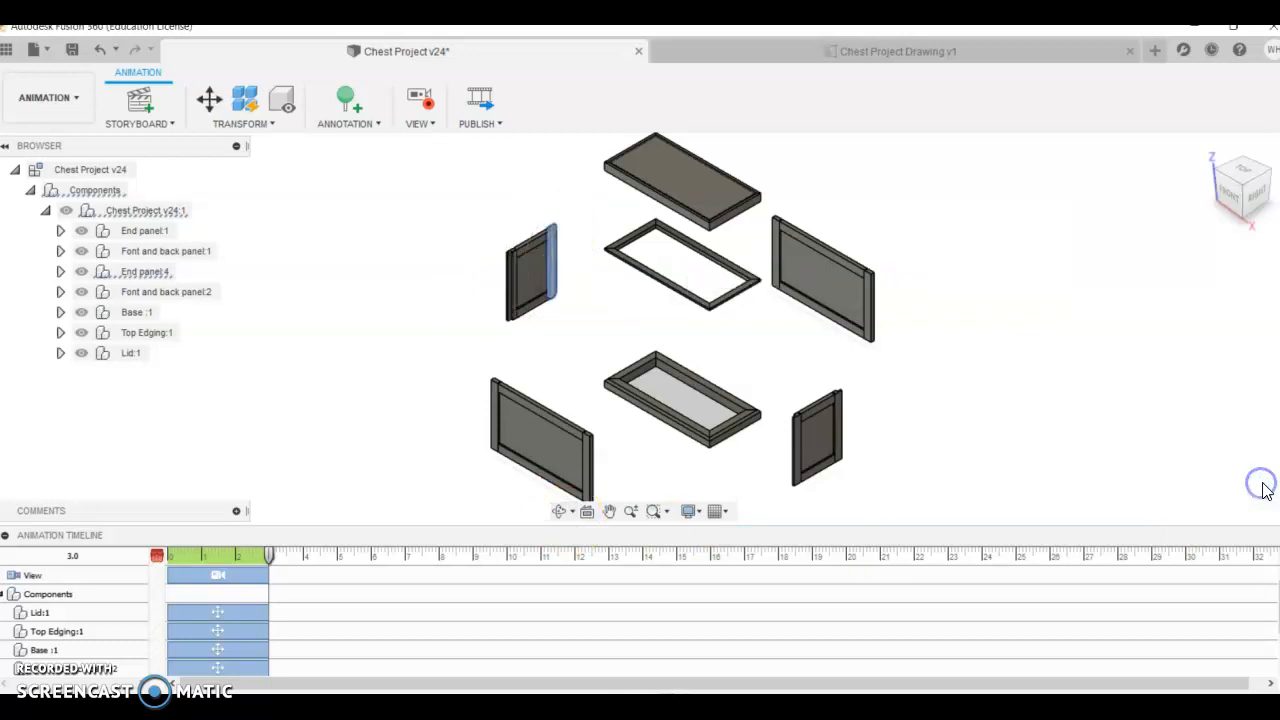
left_click(1055, 387)
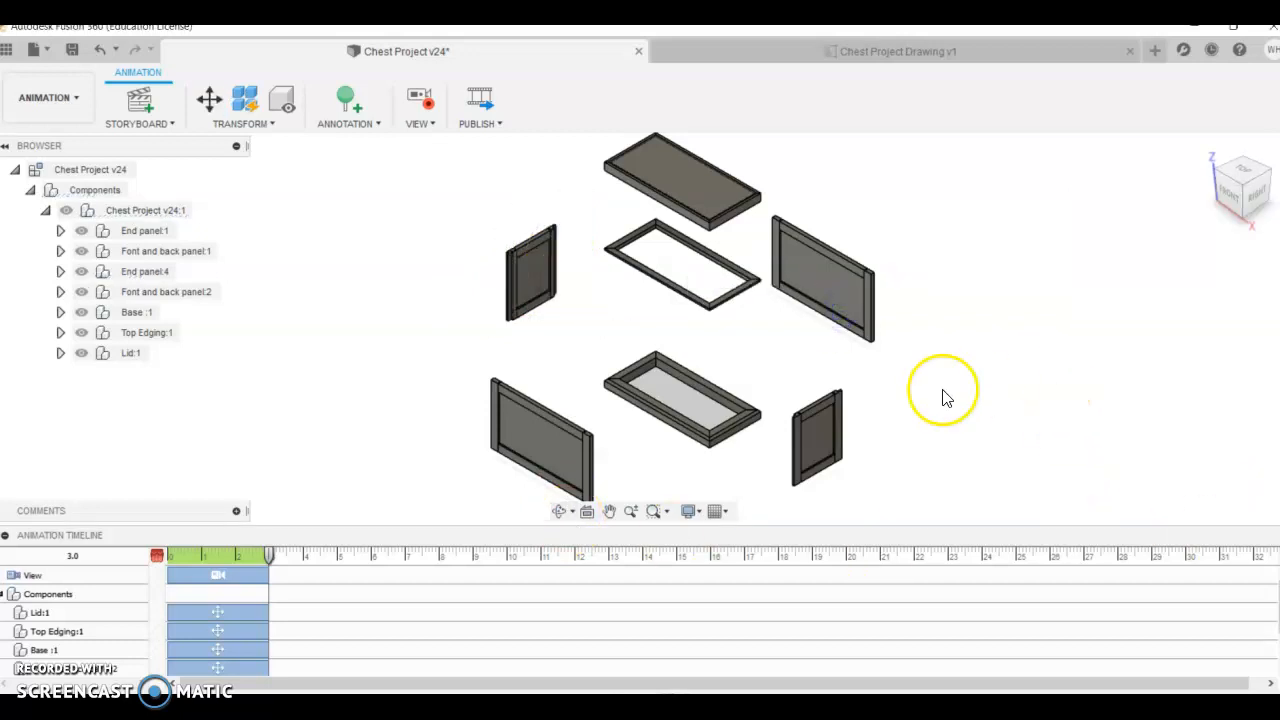
- Save the chest design with the version description "User Saved"
left_click(72, 58)
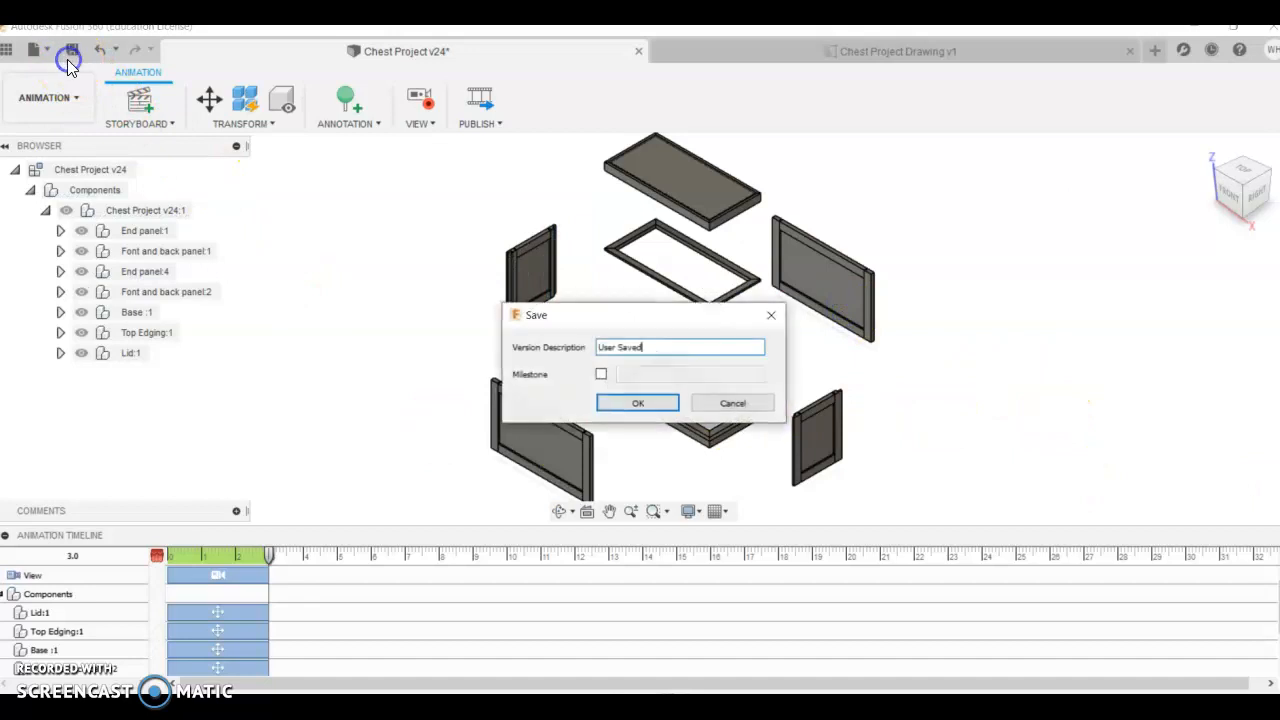
left_click(617, 405)
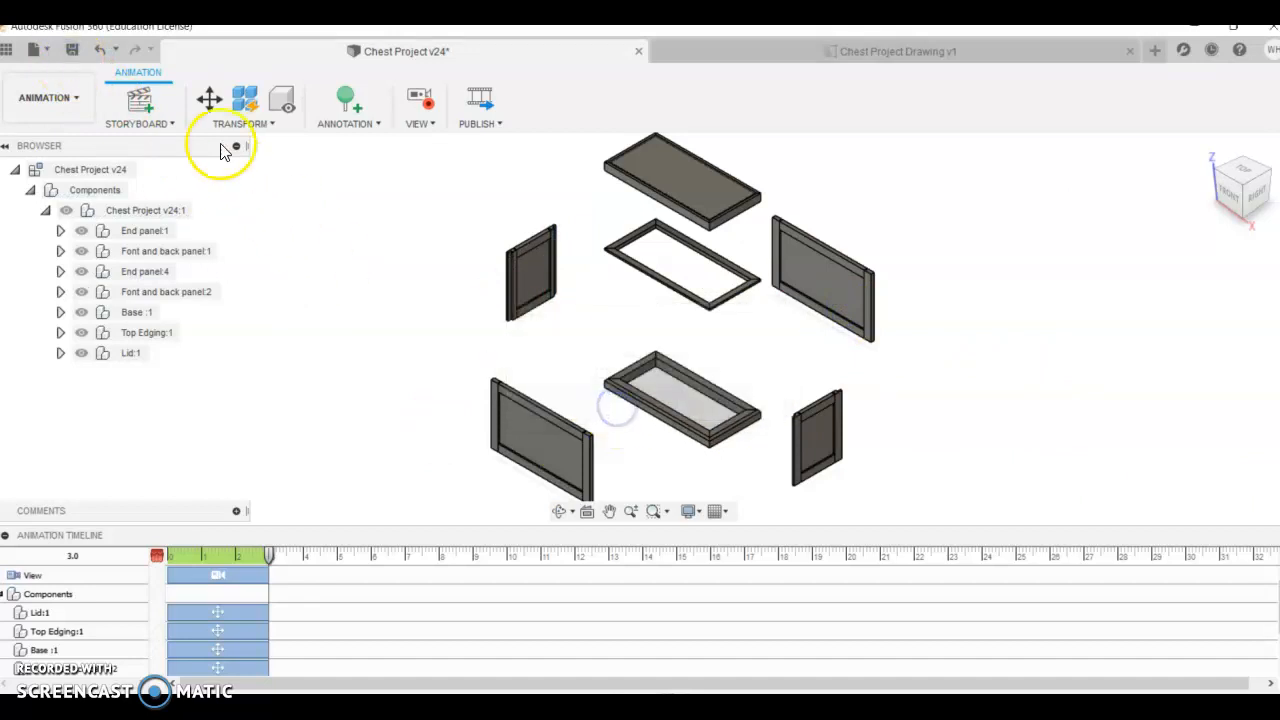
left_click(40, 50)
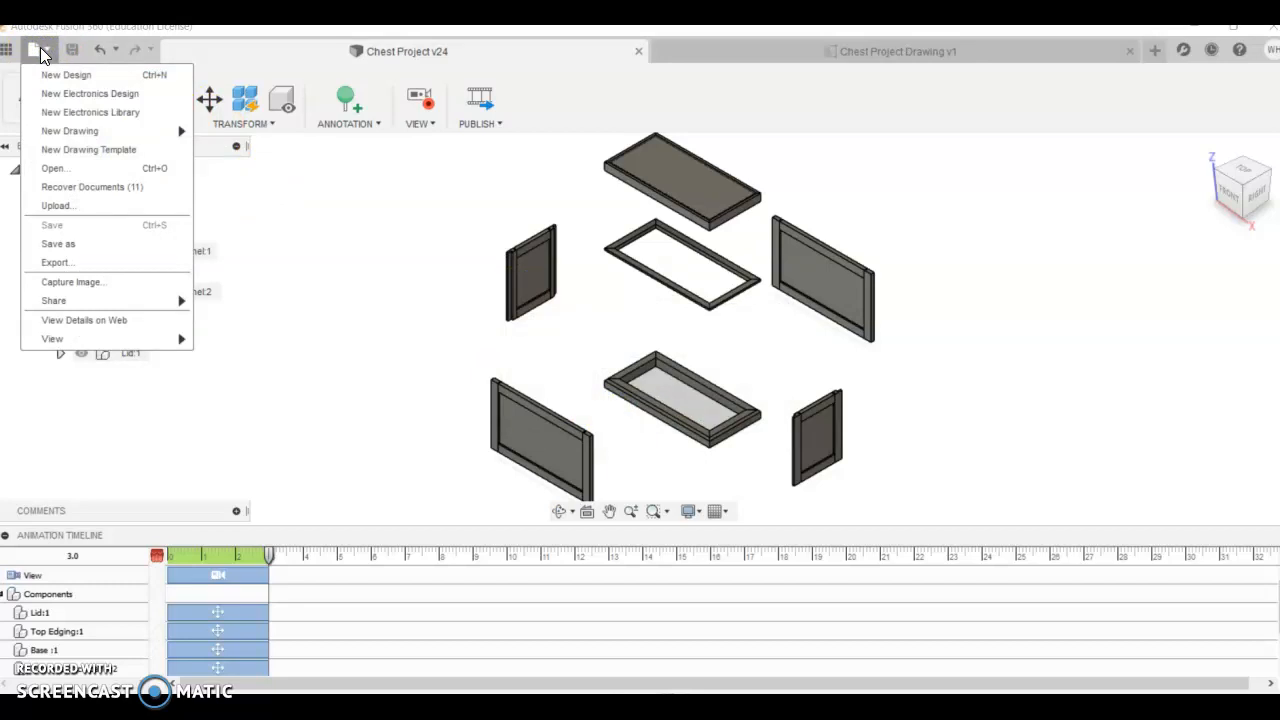
mouse_move(60, 131)
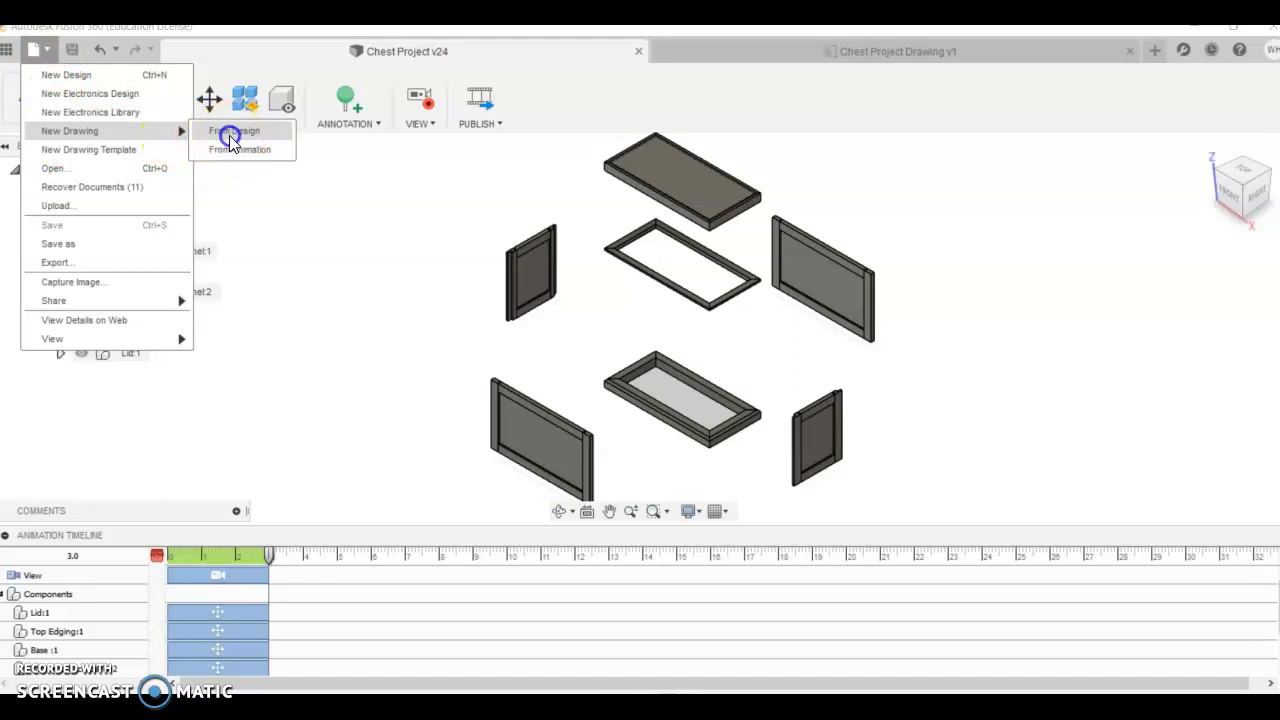
left_click(234, 138)
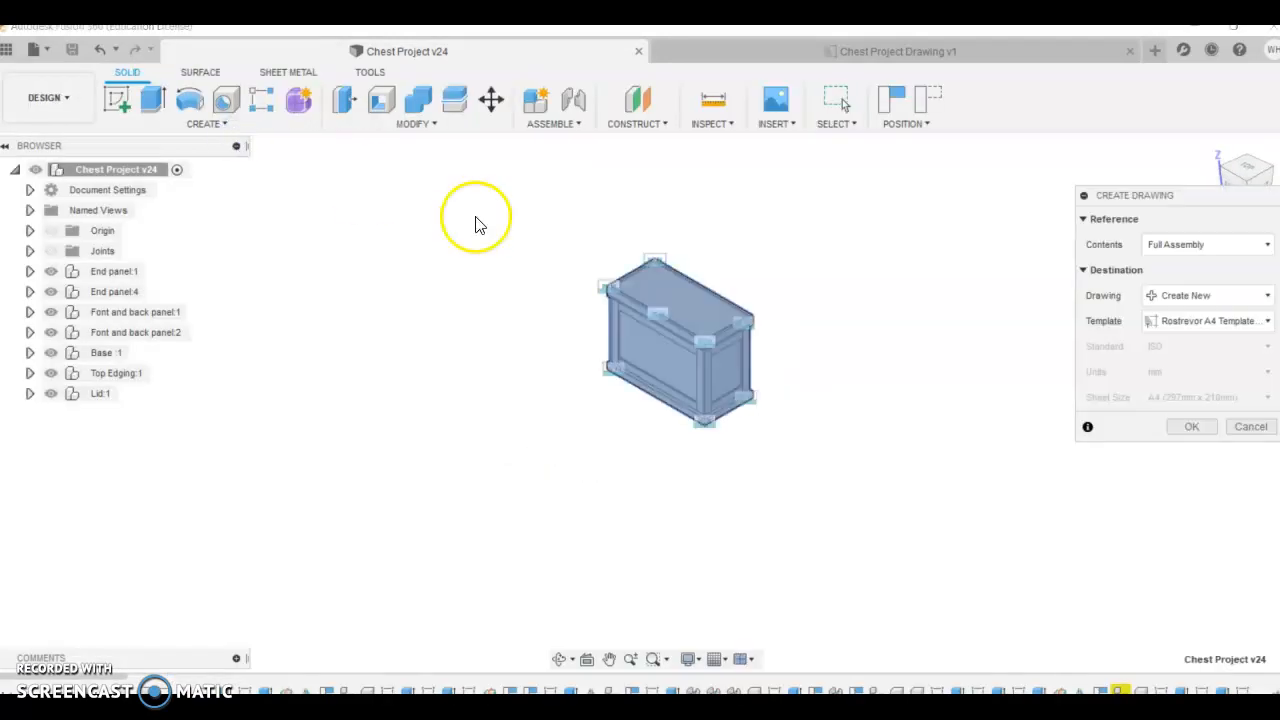
left_click(1180, 246)
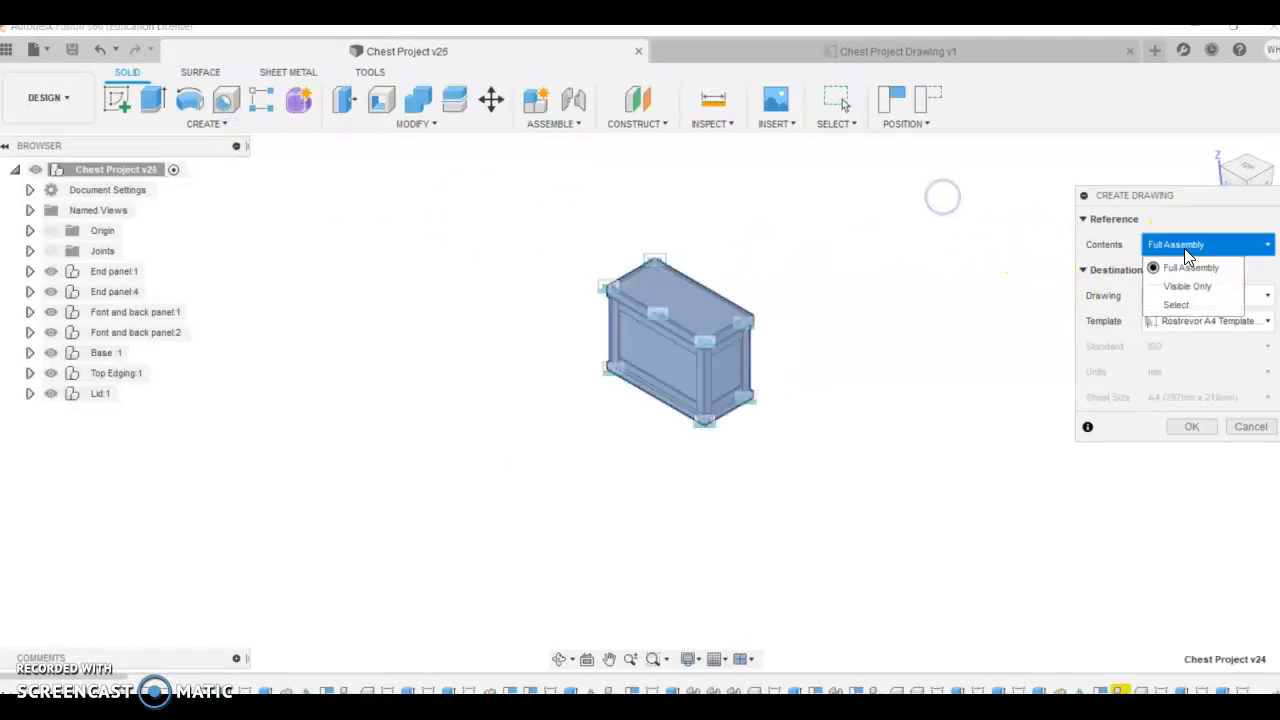
left_click(1190, 267)
left_click(1203, 323)
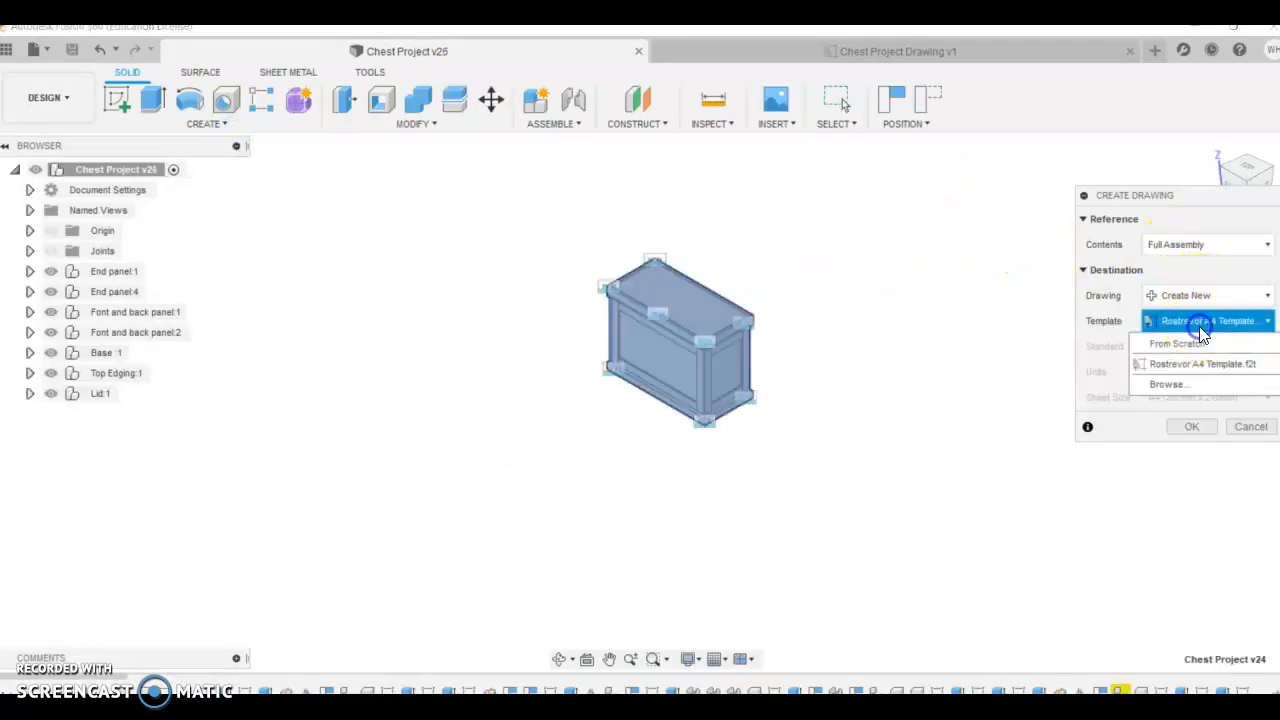
left_click(1245, 427)
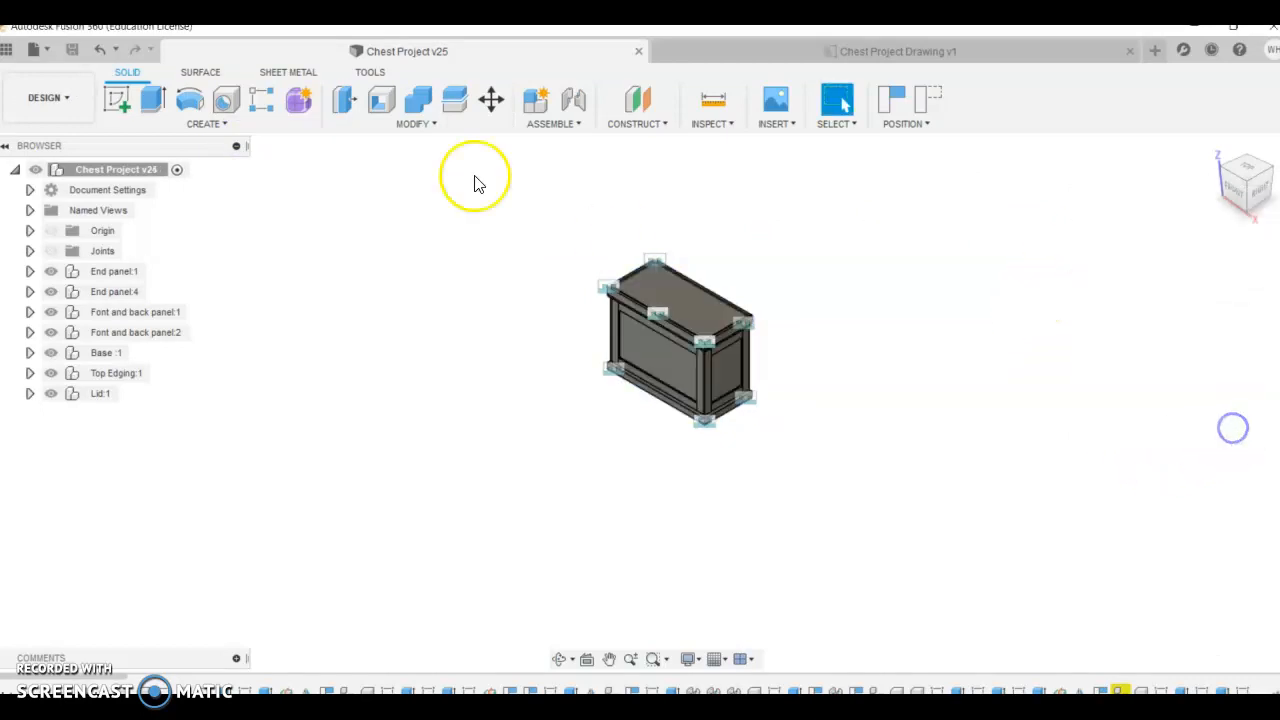
- Create a new drawing from the animation, using Storyboard1 and the Rostrevor A4 template
left_click(38, 49)
mouse_move(105, 137)
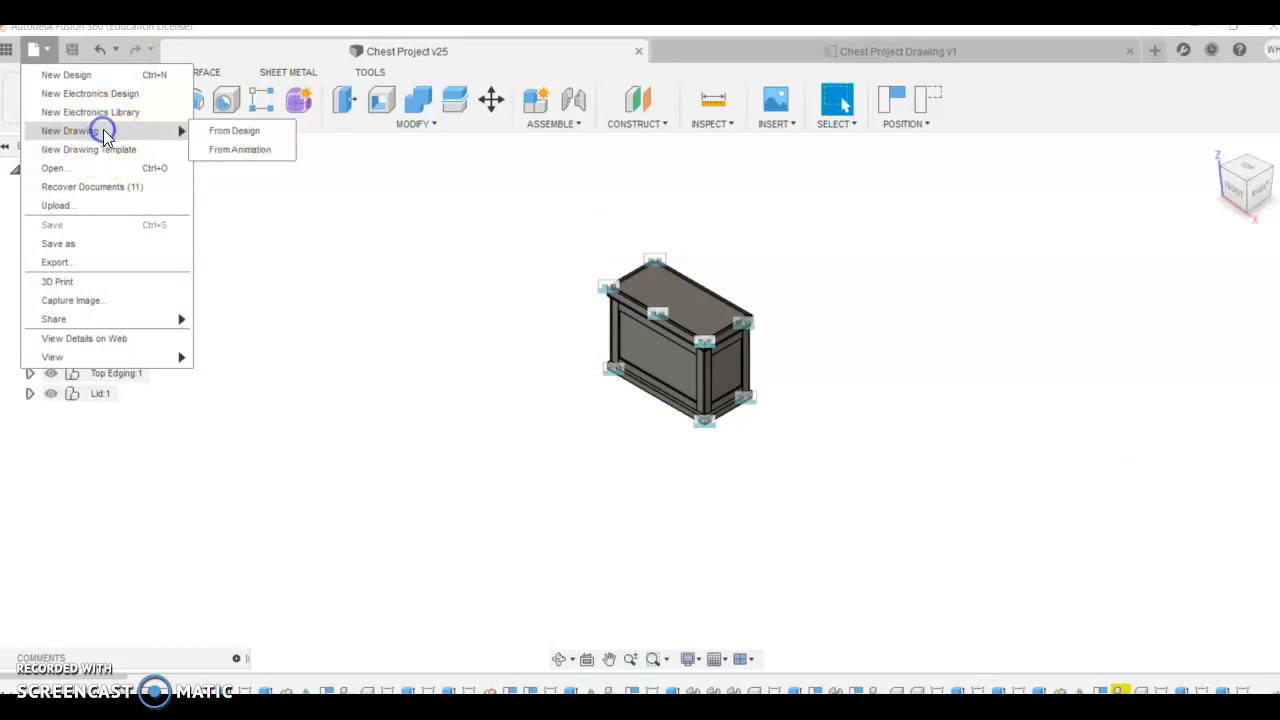
left_click(263, 149)
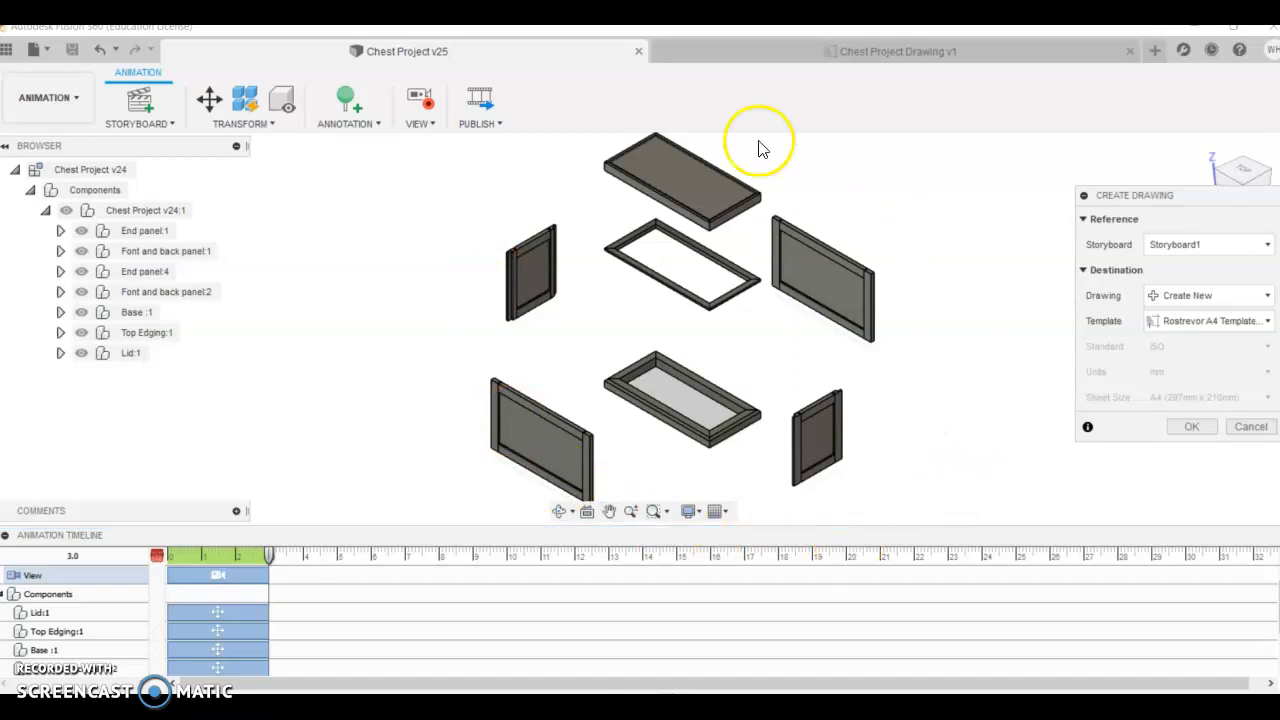
left_click(1191, 427)
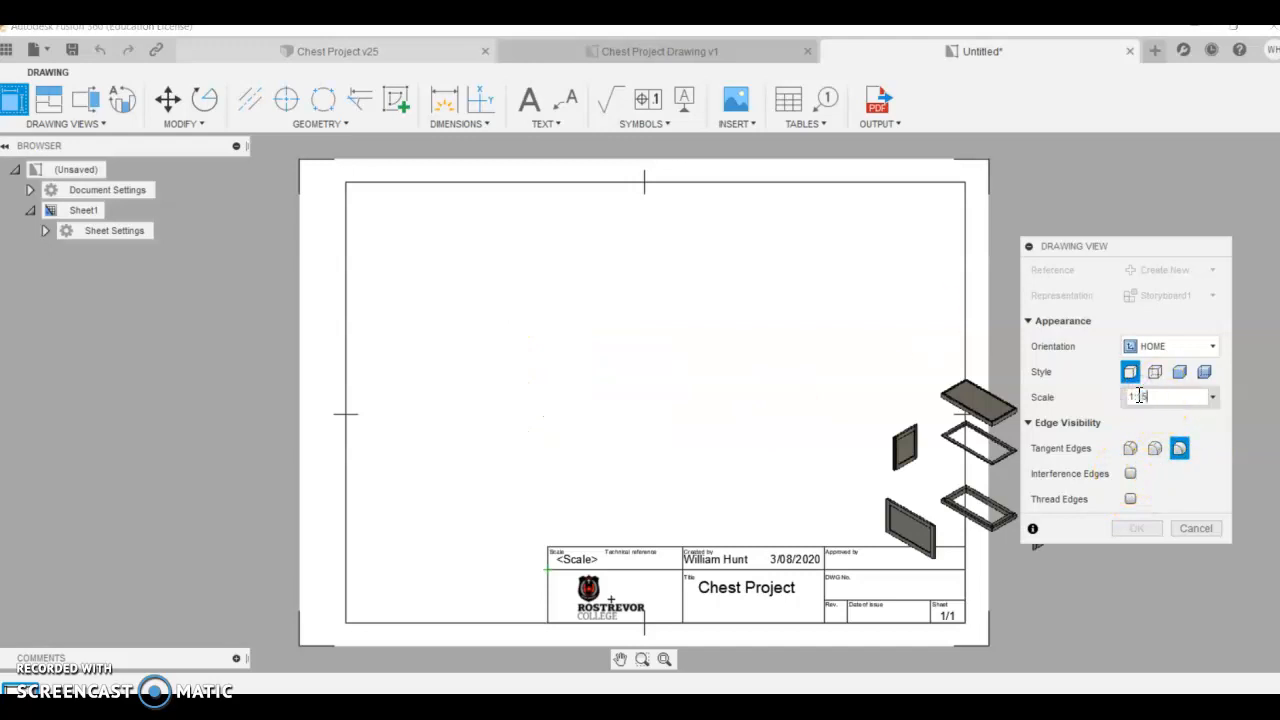
- Place the exploded chest view on the left half of the sheet at 1:15 scale and set its style to Shaded
left_click(541, 346)
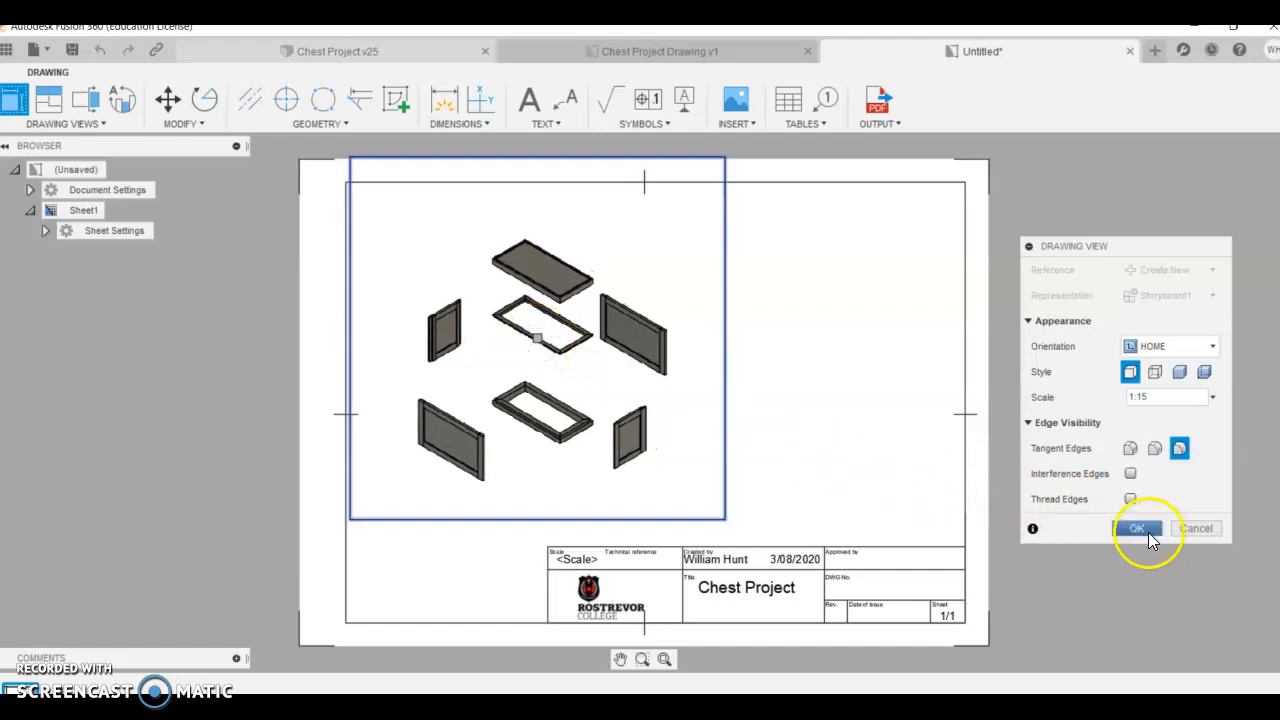
left_click(1149, 538)
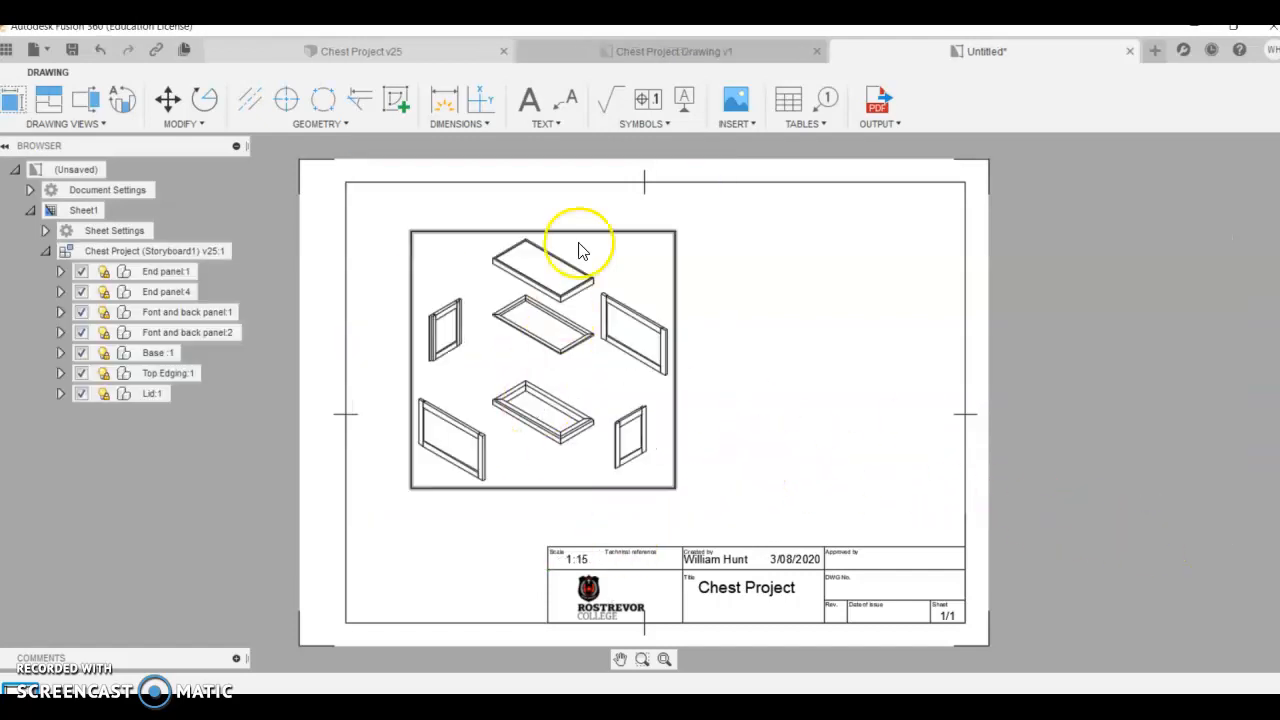
double_click(528, 412)
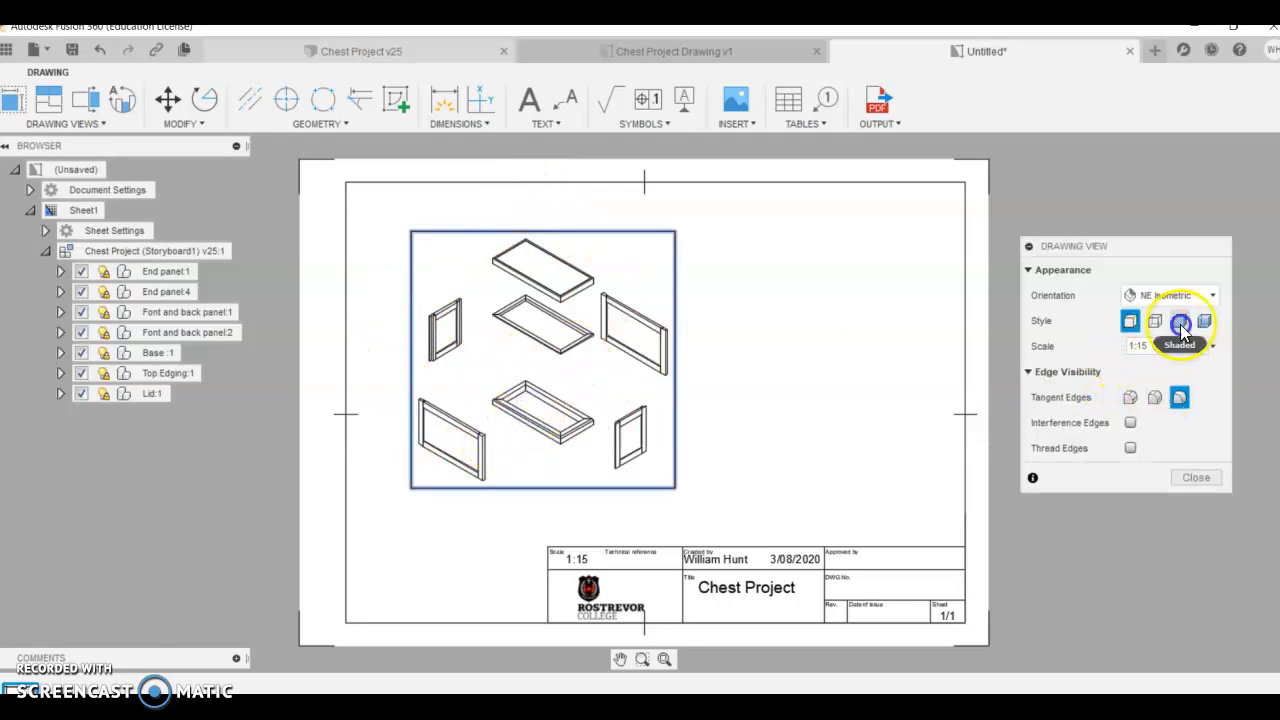
left_click(1196, 478)
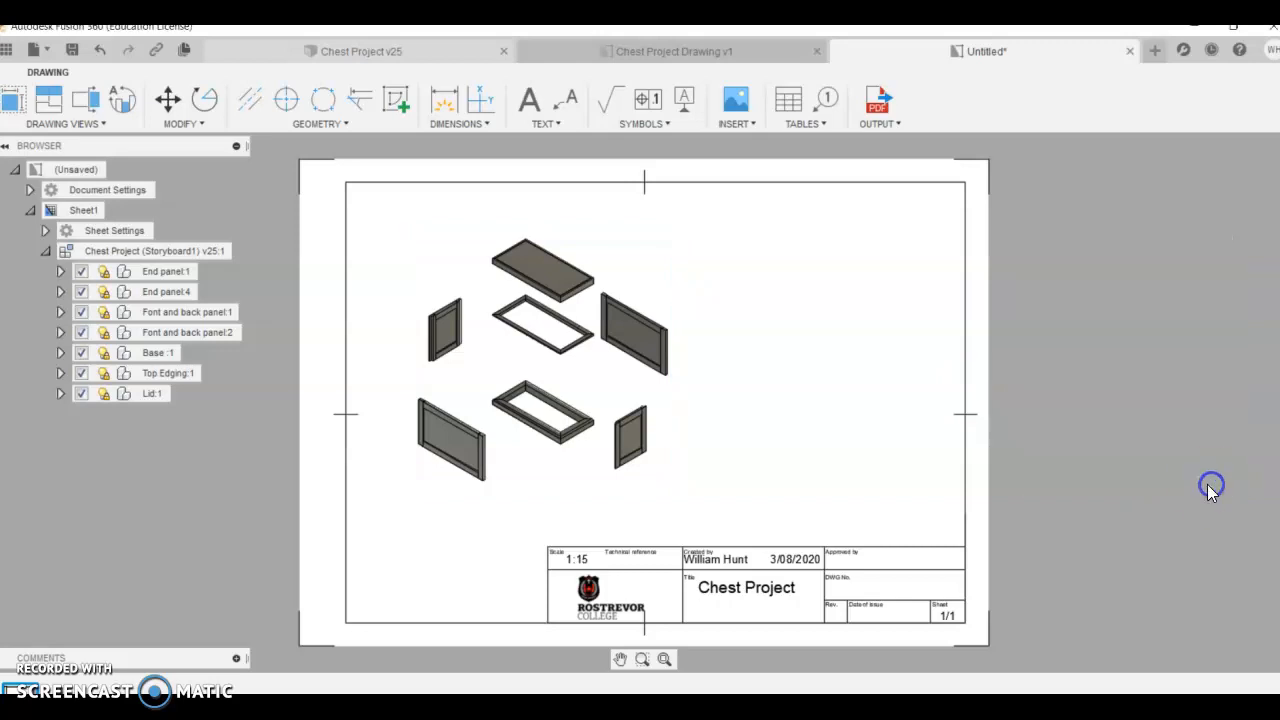
- Place a parts list in the sheet's upper-right corner and hide its Material and Description columns
left_click(788, 101)
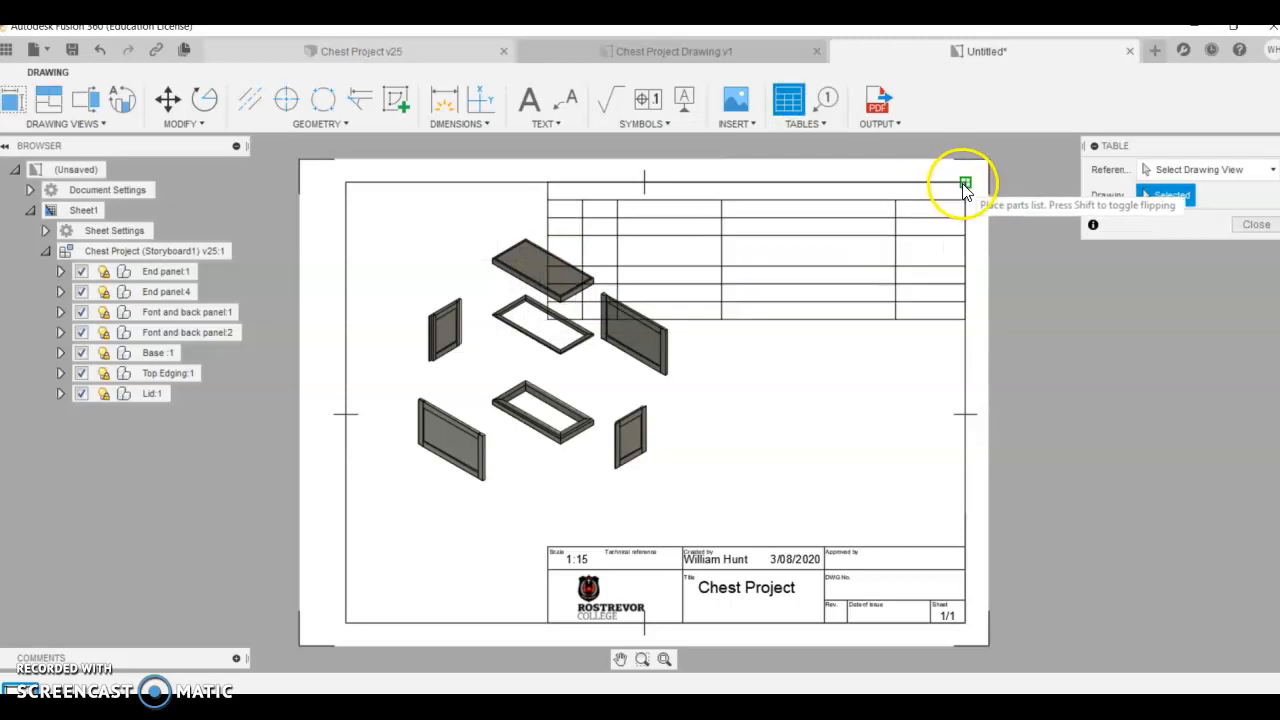
left_click(965, 186)
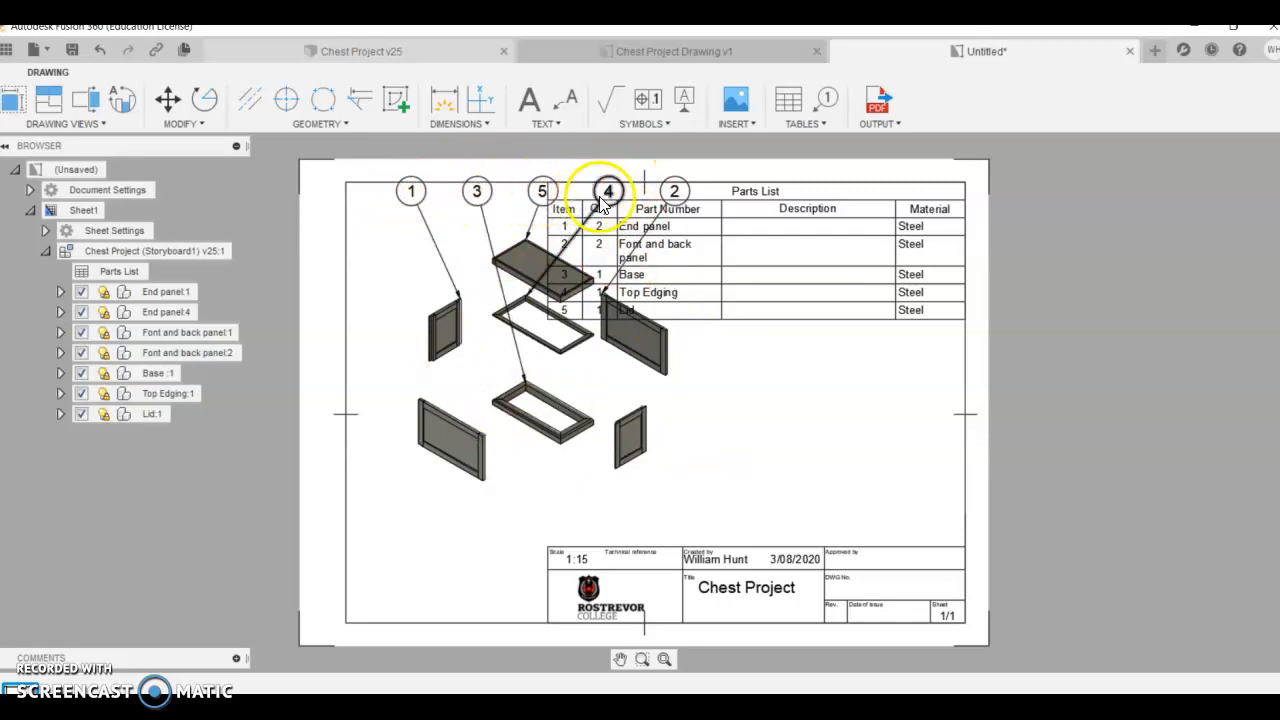
double_click(818, 226)
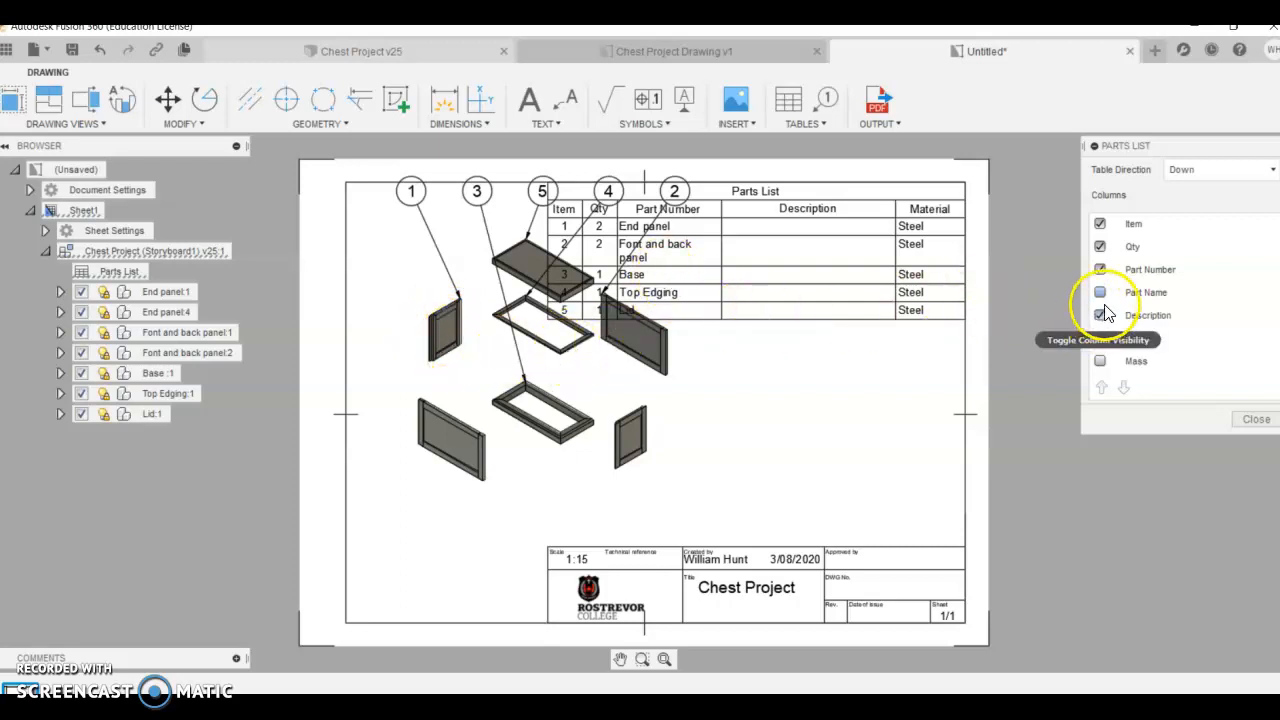
left_click(1100, 339)
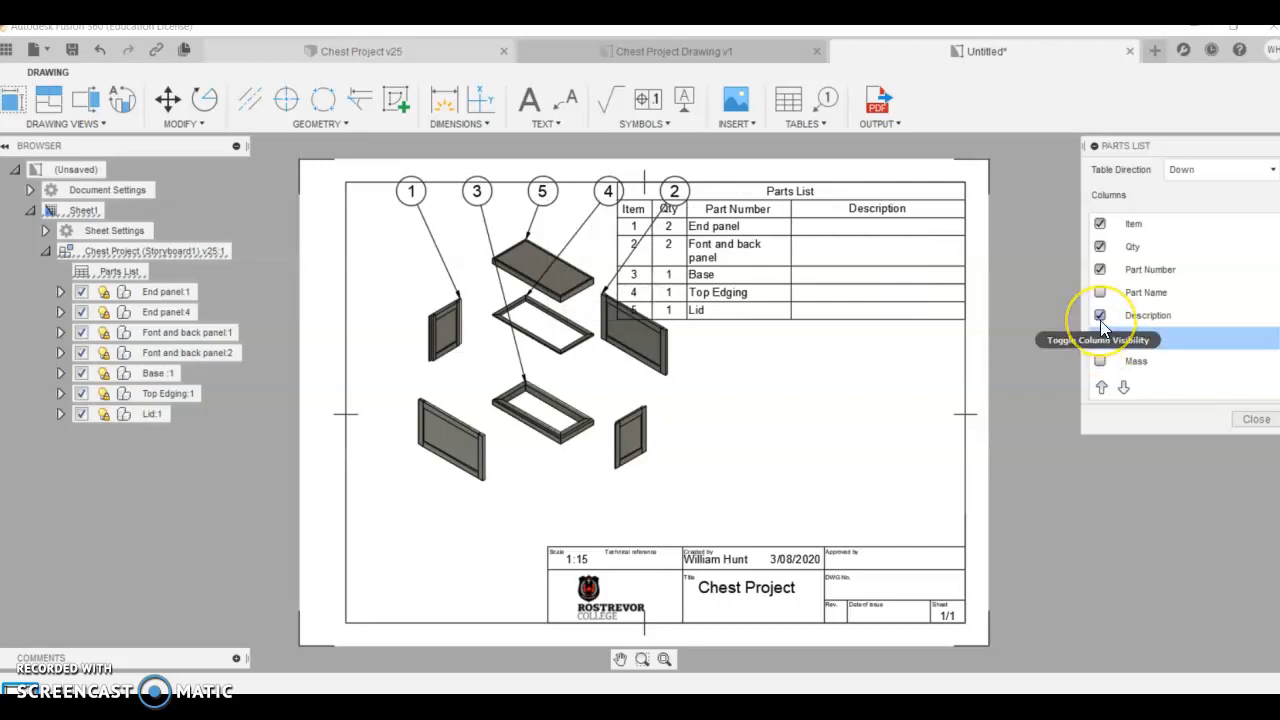
left_click(1100, 316)
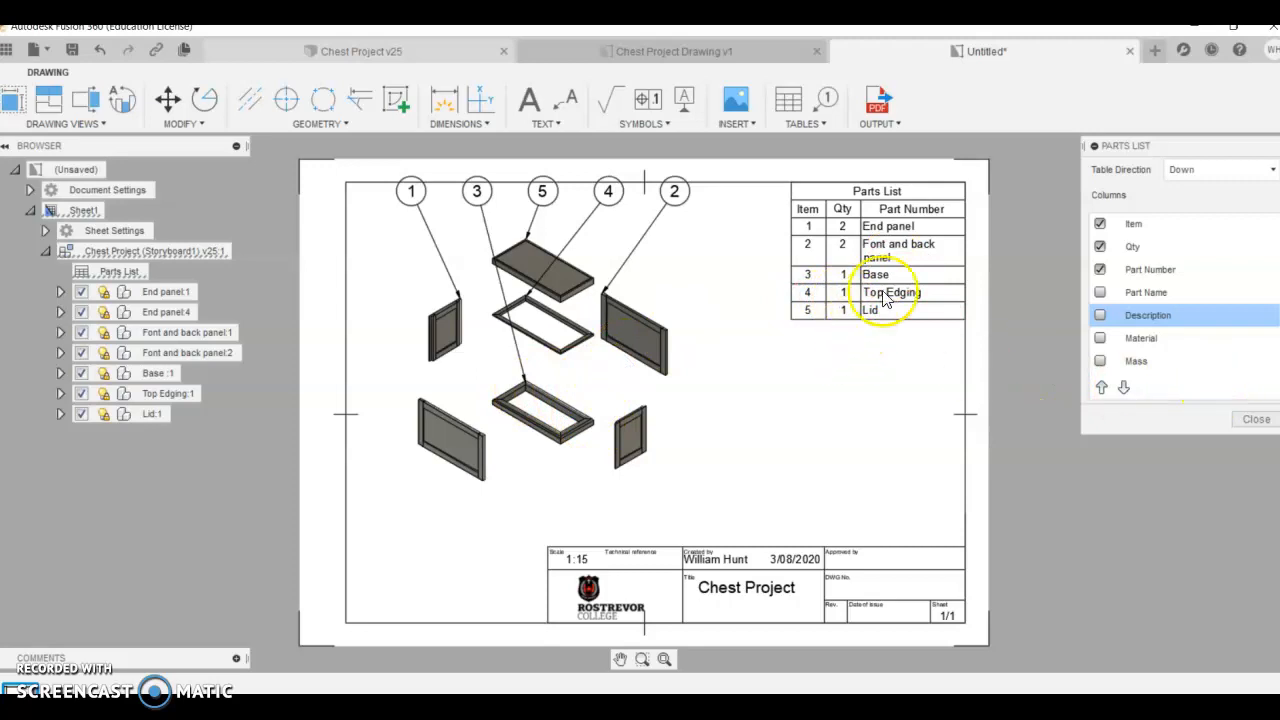
left_click(1255, 420)
- Widen the parts list's Part Number column so "Font and back panel" fits on one line
left_click(791, 256)
left_click_drag(792, 201, 843, 211)
left_click(856, 210)
left_click(780, 394)
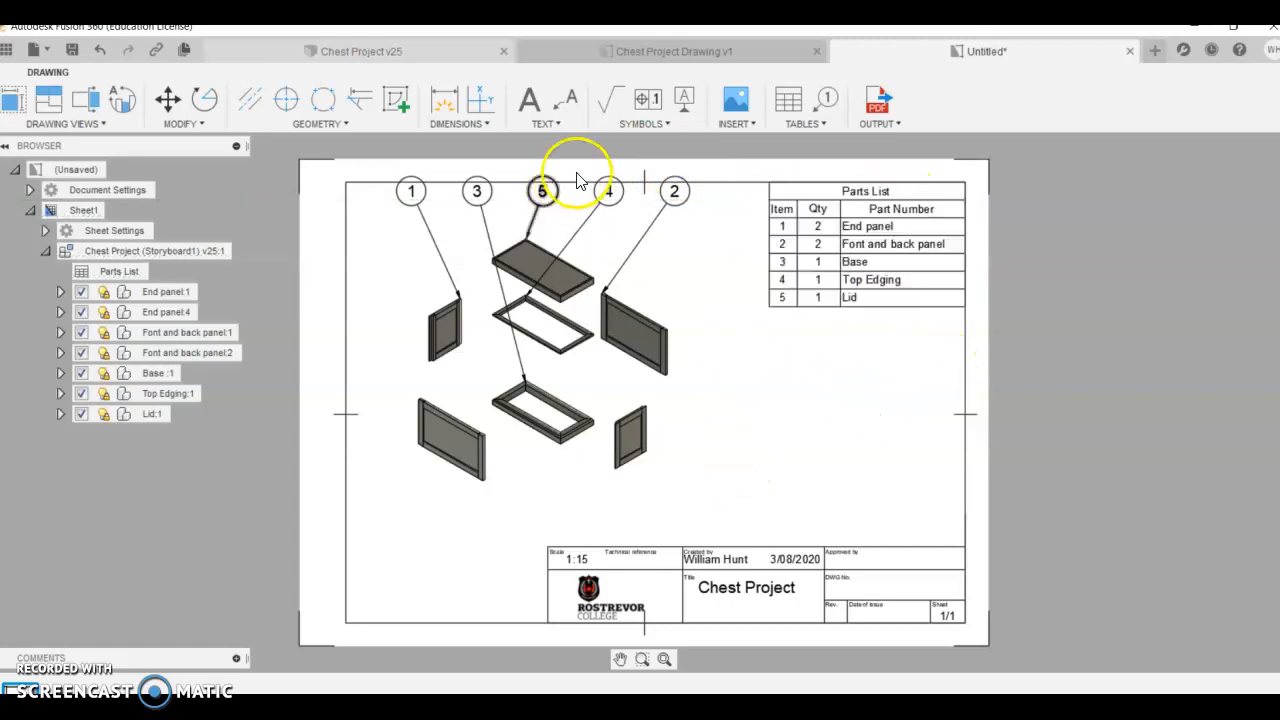
- Move balloon 2 to the upper right of the back panel and balloon 4 over to the left, beside balloon 3
left_click(674, 192)
left_click(678, 193)
left_click(712, 246)
left_click(608, 191)
left_click(608, 190)
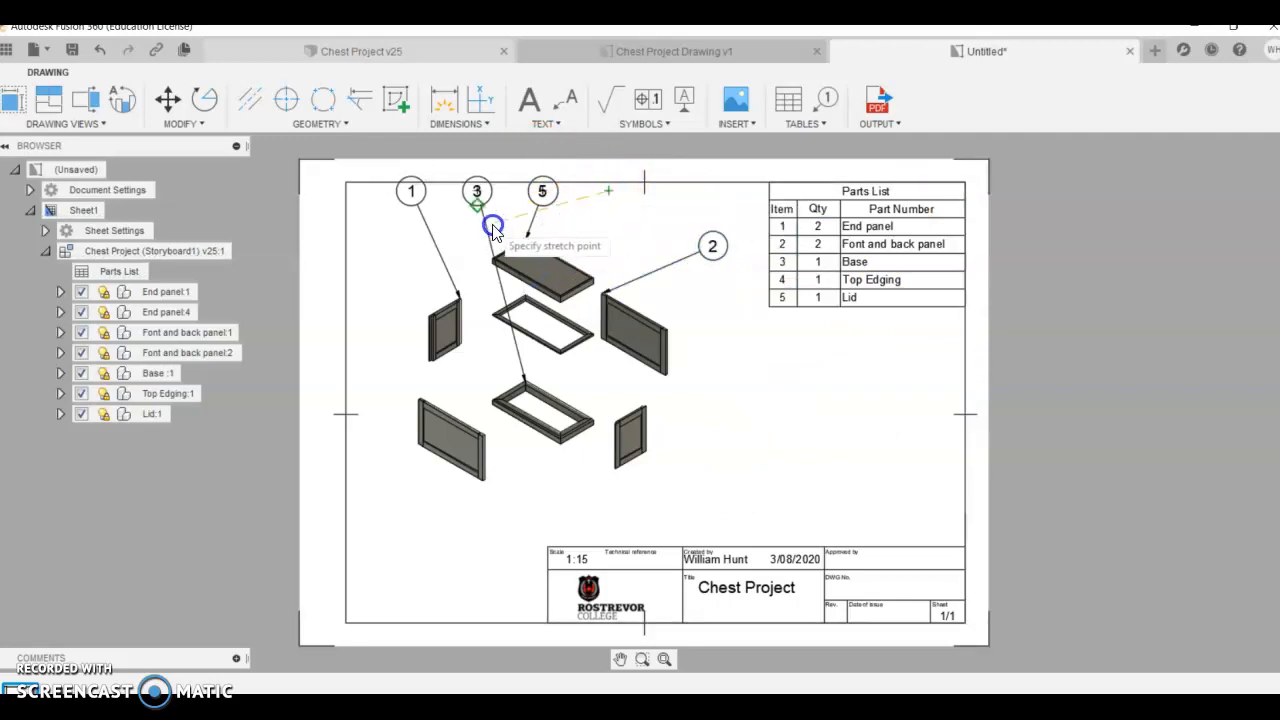
left_click(478, 205)
left_click(306, 625)
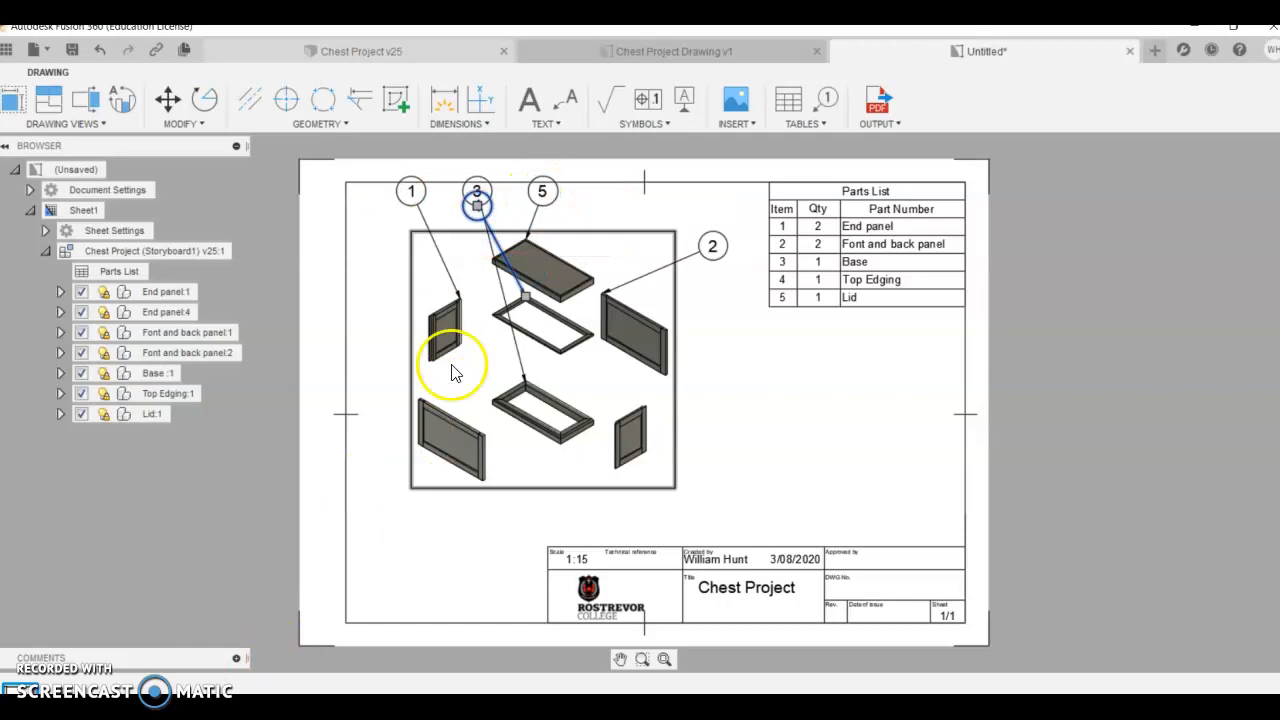
- Attach balloon 5's leader to the lid's right corner and move the balloon to the upper right of the lid
left_click(541, 200)
left_click(524, 239)
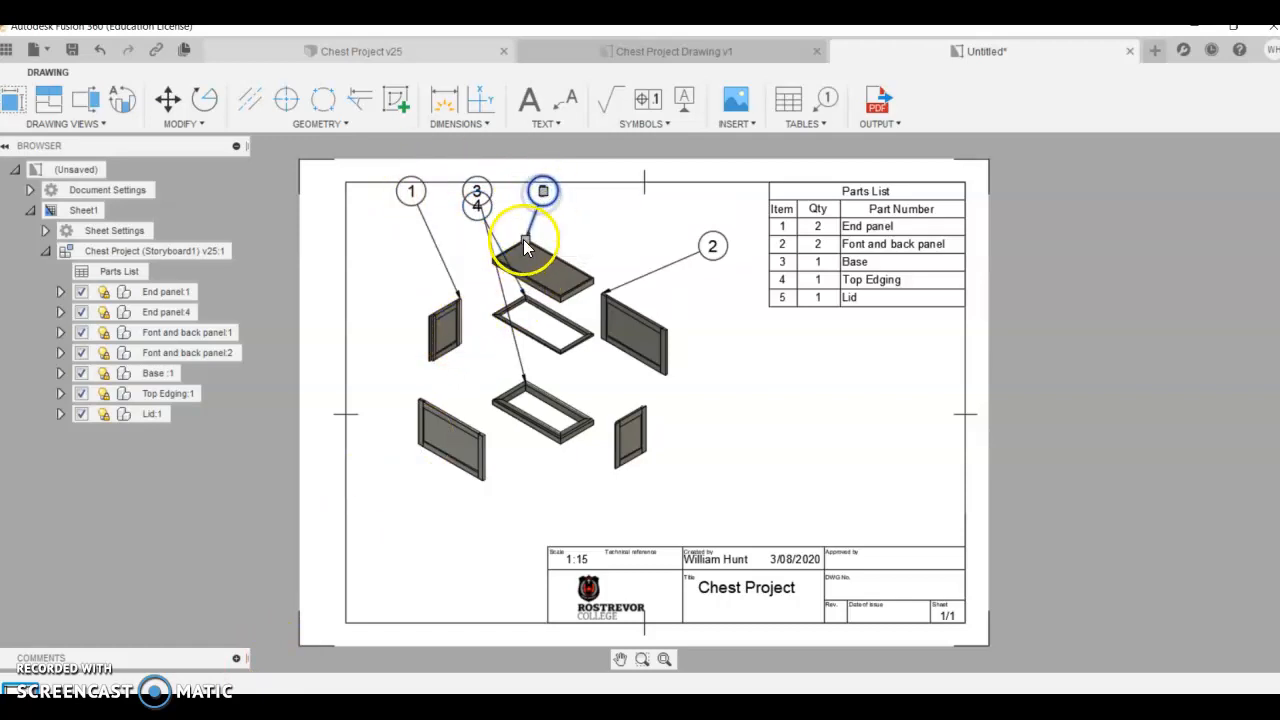
left_click(588, 278)
left_click(543, 192)
left_click(543, 191)
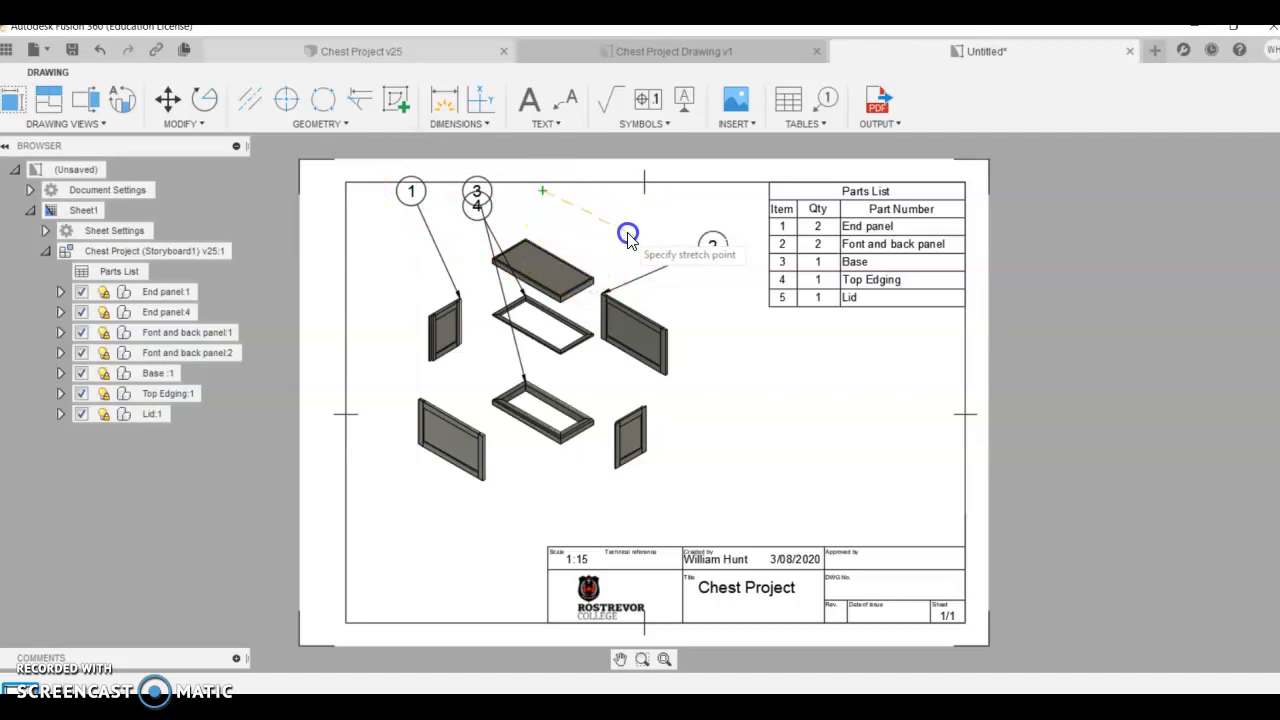
- Move balloon 4 further left, clear of balloon 3, and attach its leader to the left corner of the top edging
left_click(480, 186)
left_click(479, 204)
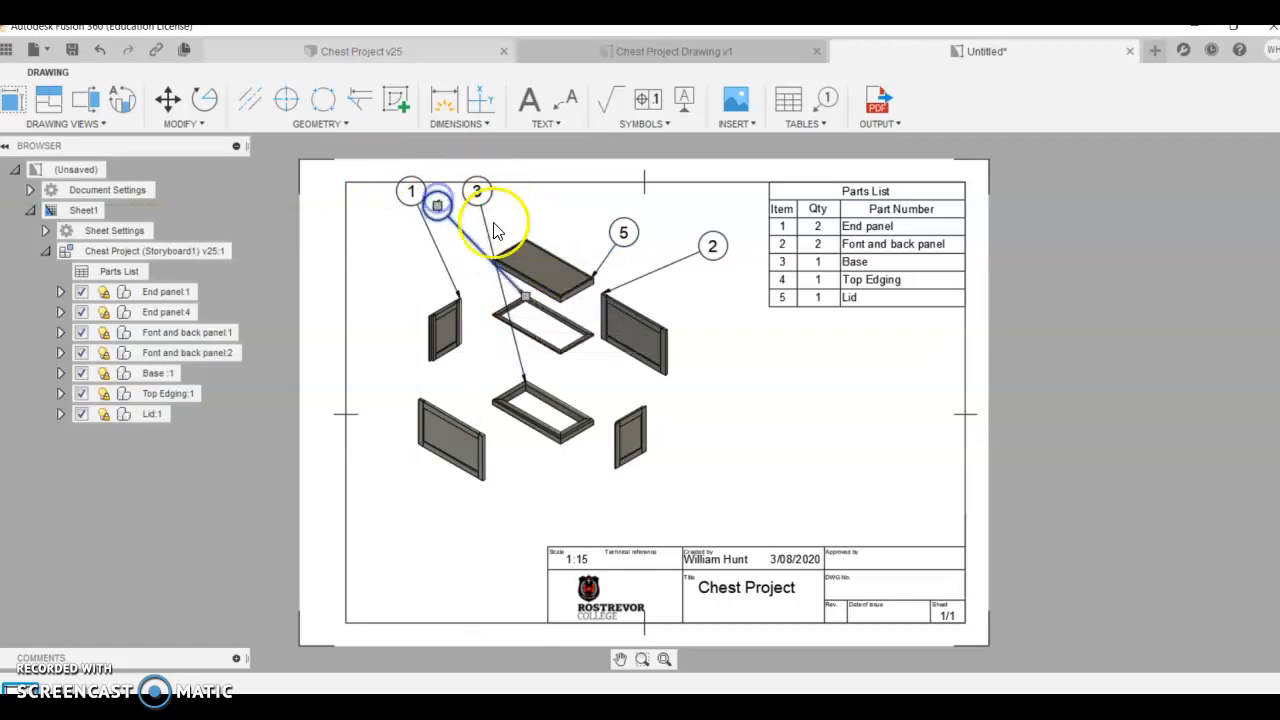
left_click(509, 313)
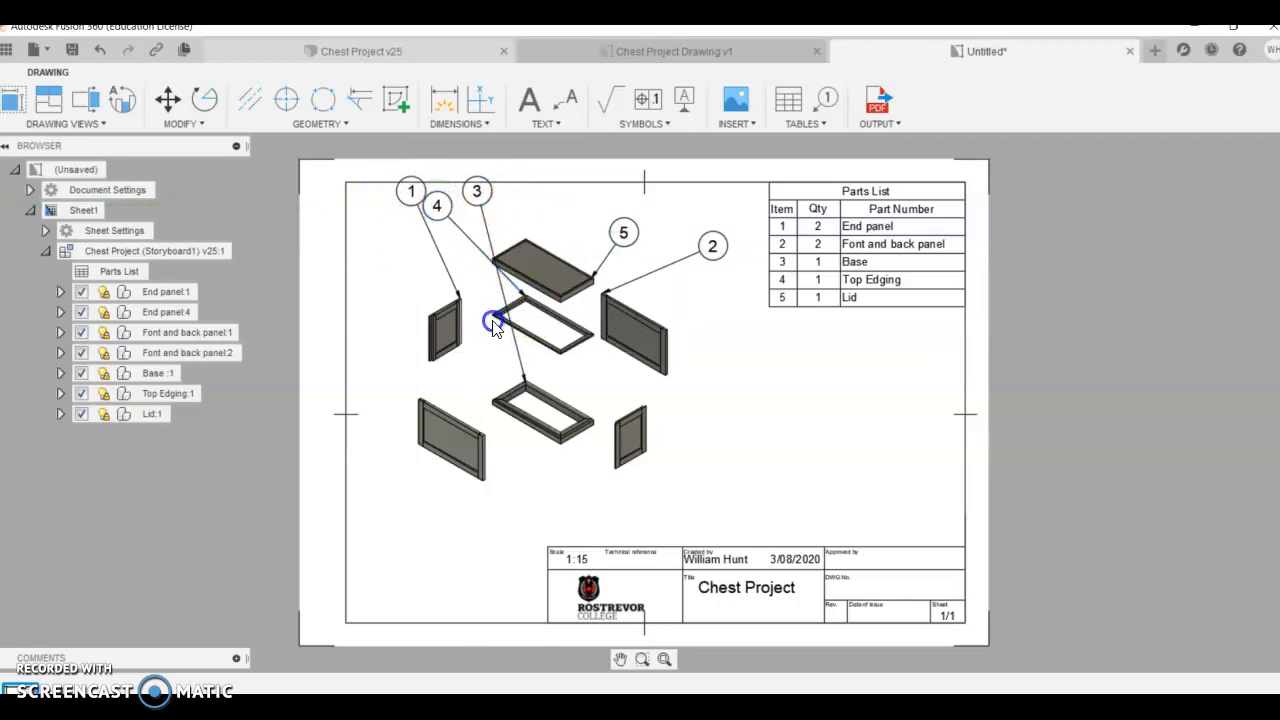
left_click(512, 285)
left_click(524, 294)
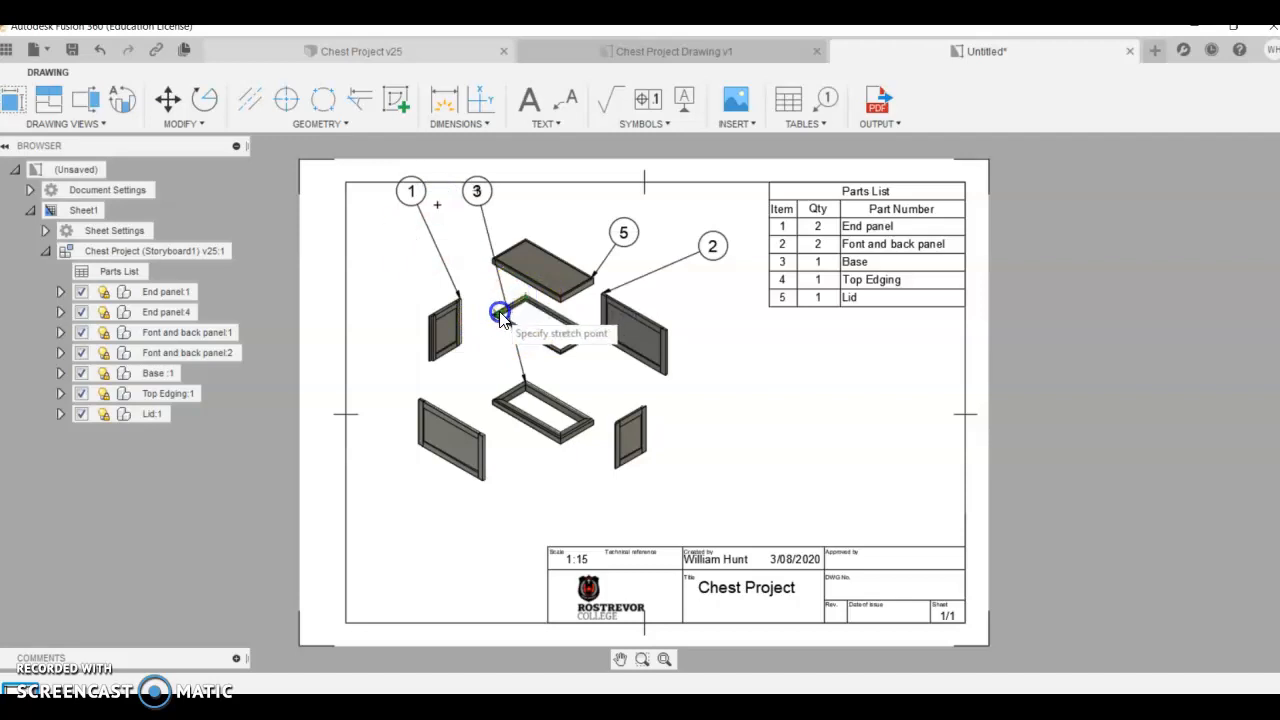
left_click(500, 311)
left_click(378, 163)
- Move balloon 3 to the left of the base and attach its leader to the base's left corner
left_click(477, 192)
left_click(477, 192)
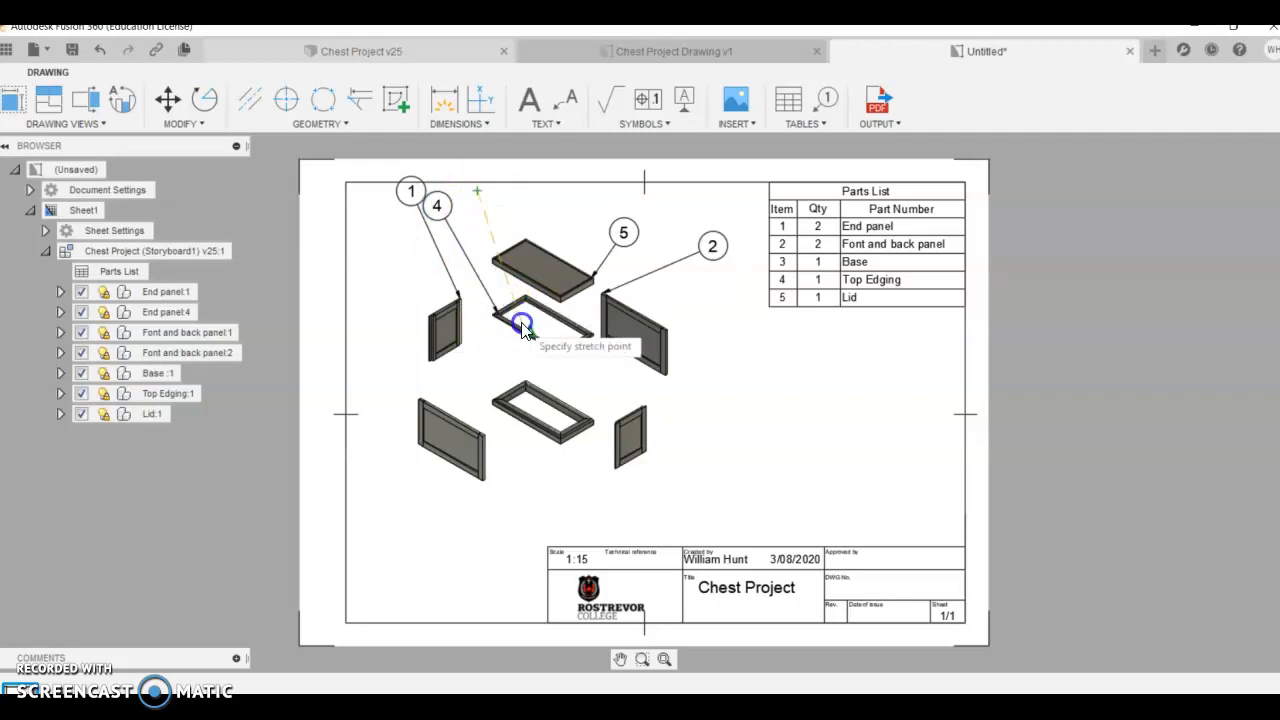
left_click(525, 382)
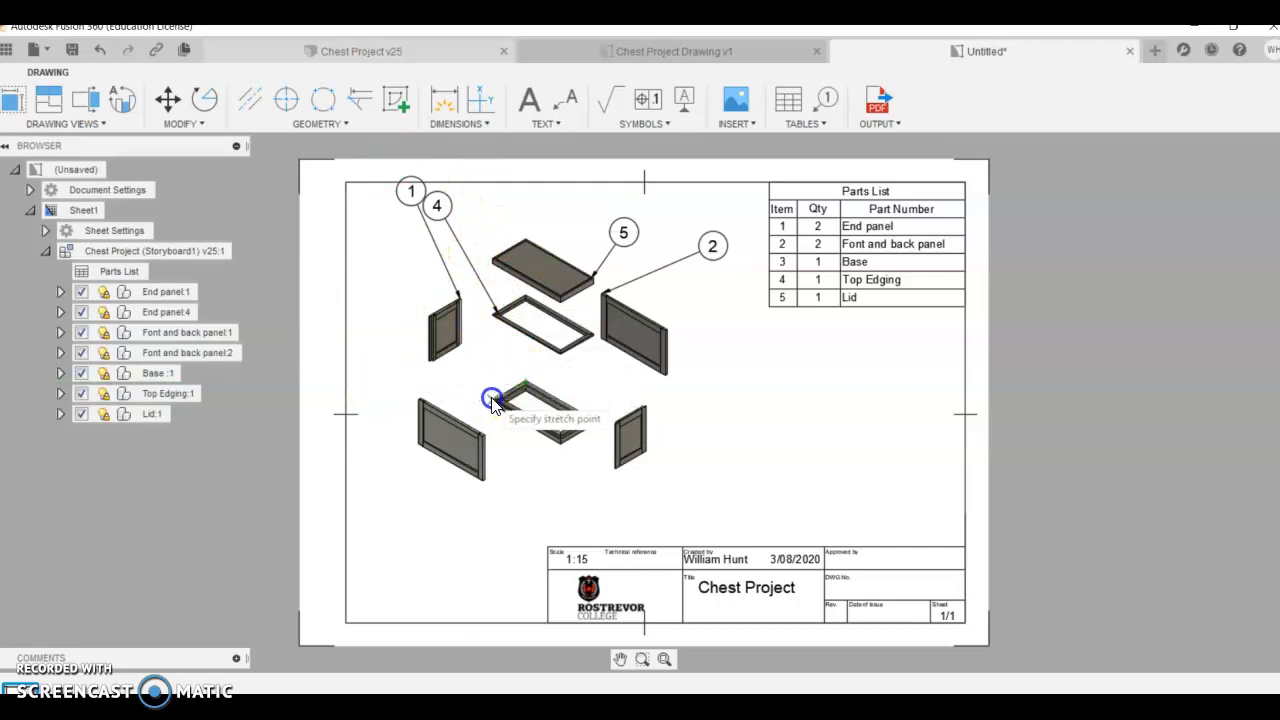
left_click(491, 400)
- Attach balloon 1's leader to the left end panel's upper-left corner and move the balloon to the panel's upper left
left_click(410, 192)
left_click(461, 300)
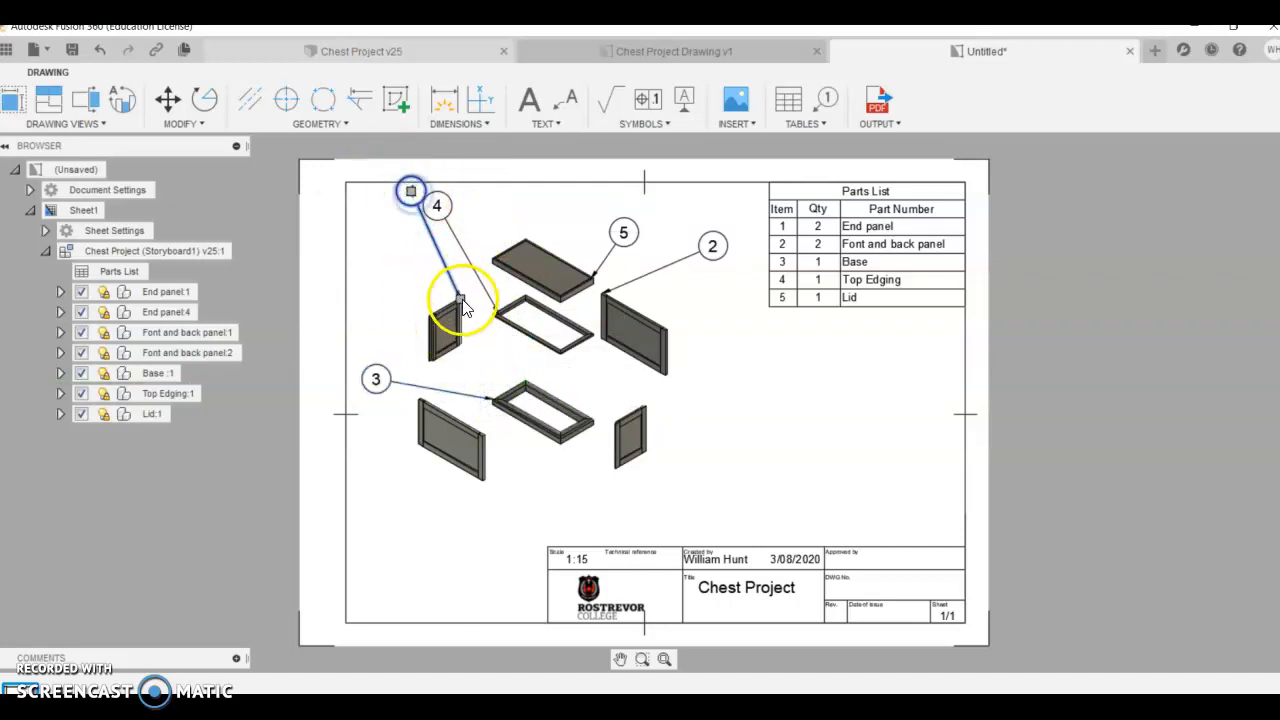
left_click(432, 308)
left_click(329, 163)
left_click(410, 191)
left_click(371, 268)
left_click(349, 164)
- Fine-tune the balloon layout: shift balloon 5 above the lid's right corner, raise balloon 2 and lower balloon 4 slightly
left_click(437, 205)
left_click(501, 195)
left_click(628, 232)
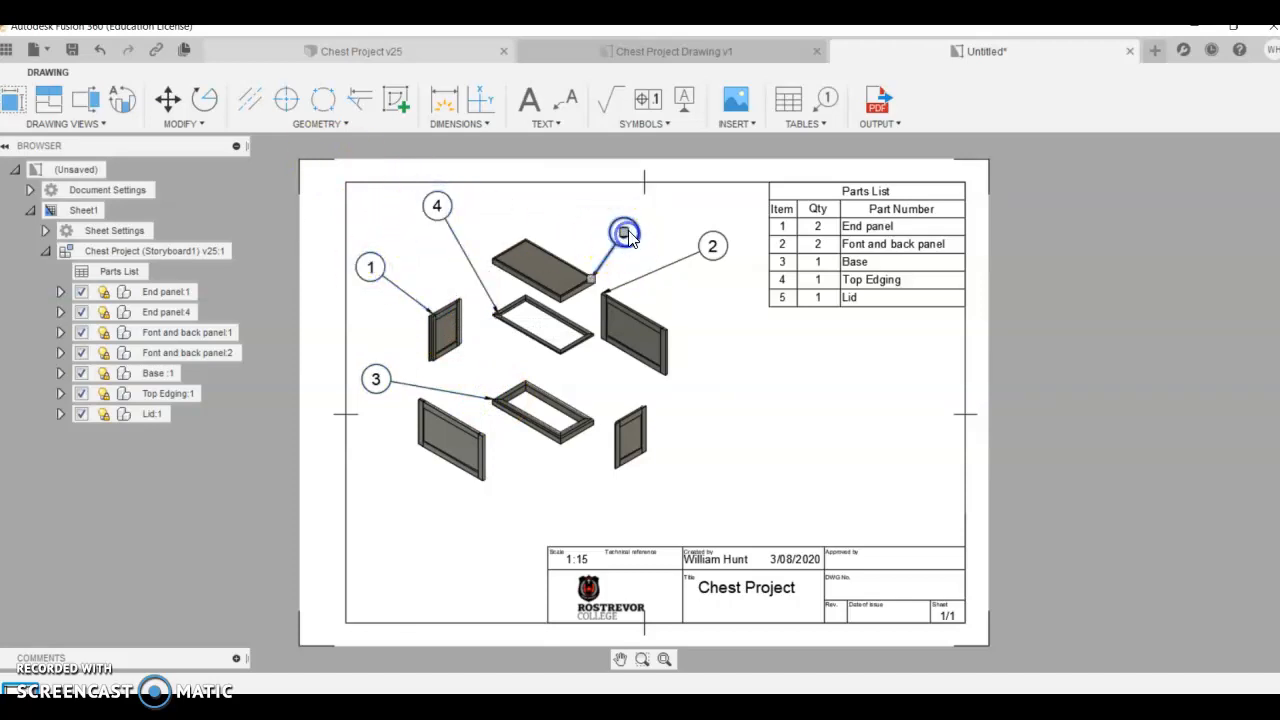
left_click(600, 211)
left_click(711, 246)
left_click(712, 247)
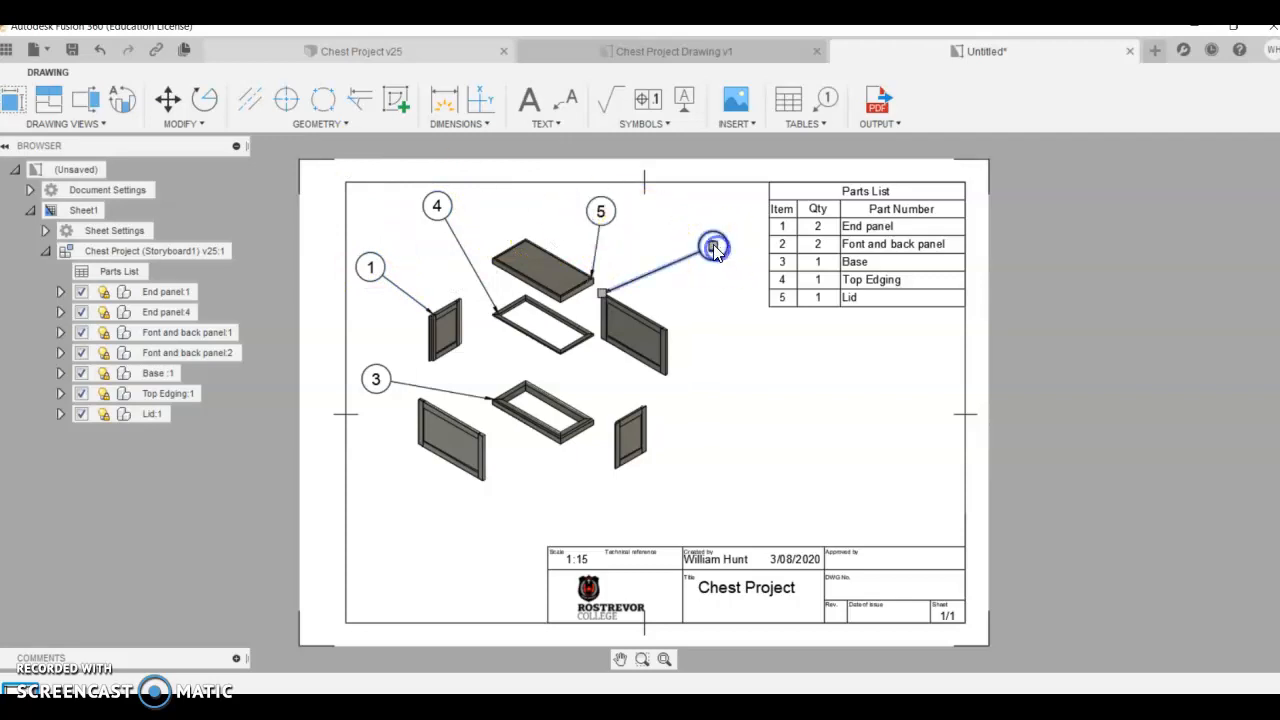
left_click(701, 208)
left_click(437, 206)
left_click(437, 206)
left_click(435, 215)
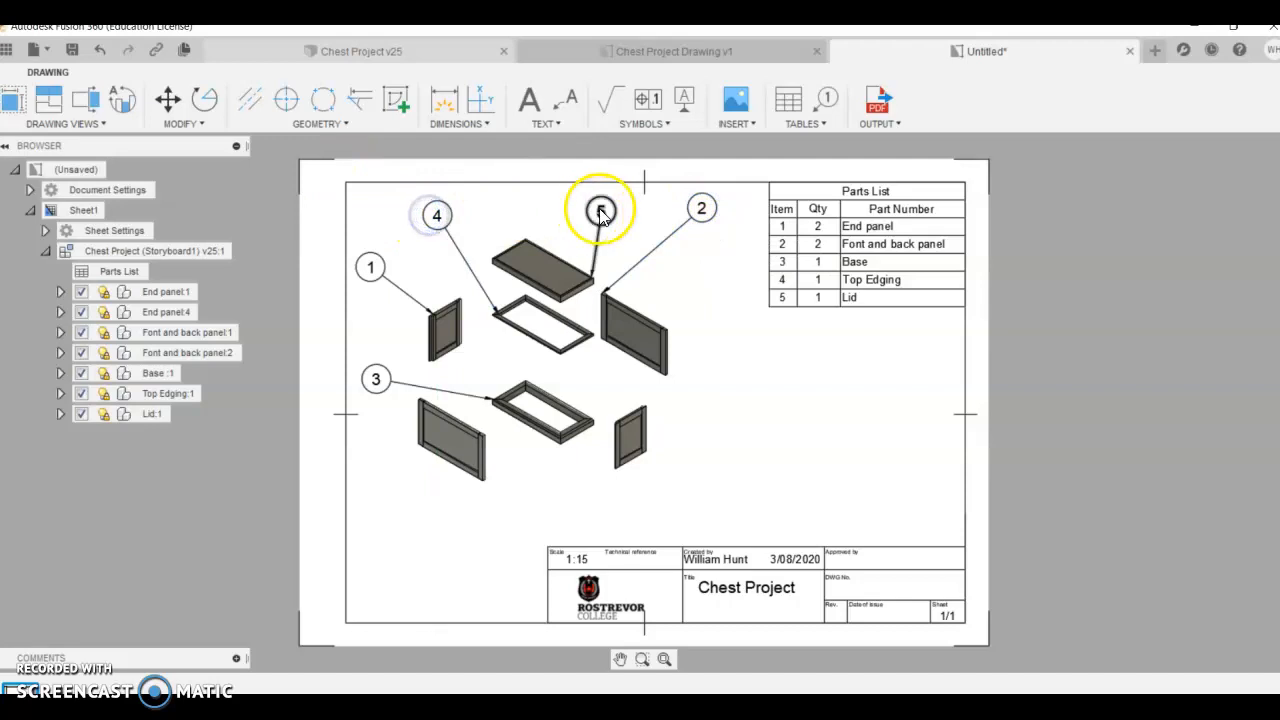
- Move the exploded chest view slightly down and to the right on the sheet
left_click(519, 388)
left_click(543, 361)
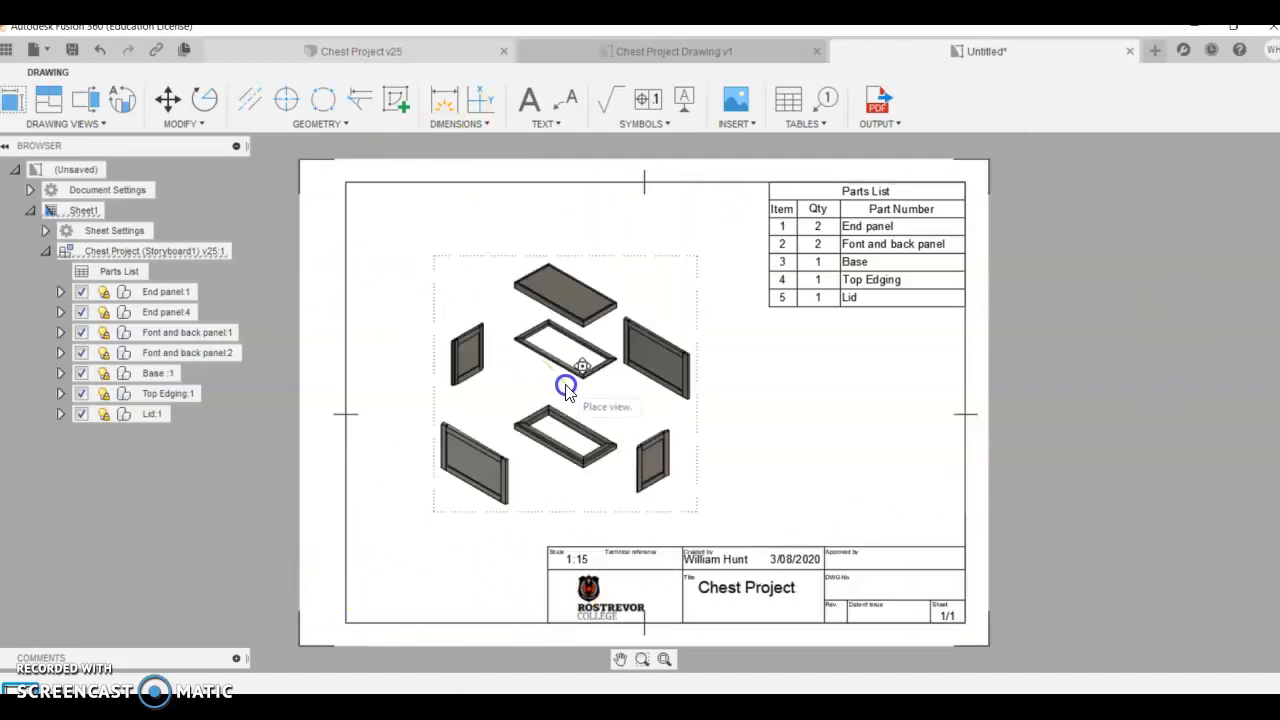
left_click(565, 384)
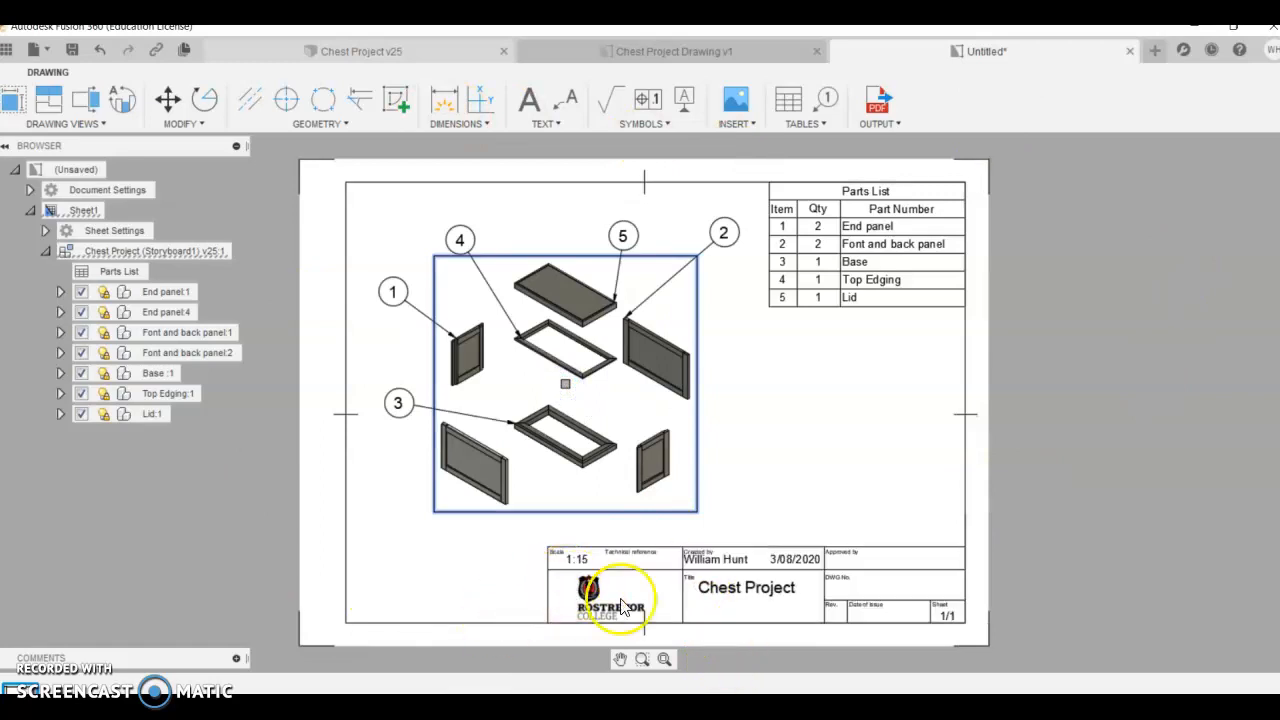